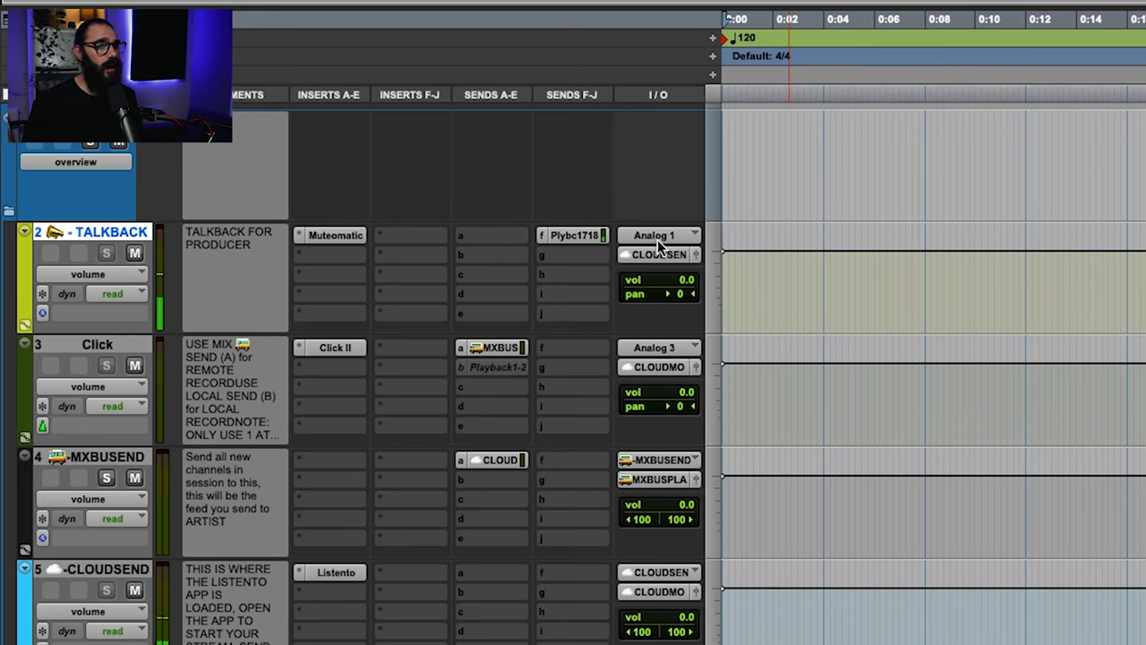
- Check the Click and MXBUSEND tracks, then unmute CLOUDSEND and open its Listento plugin
left_click(82, 344)
left_click(104, 457)
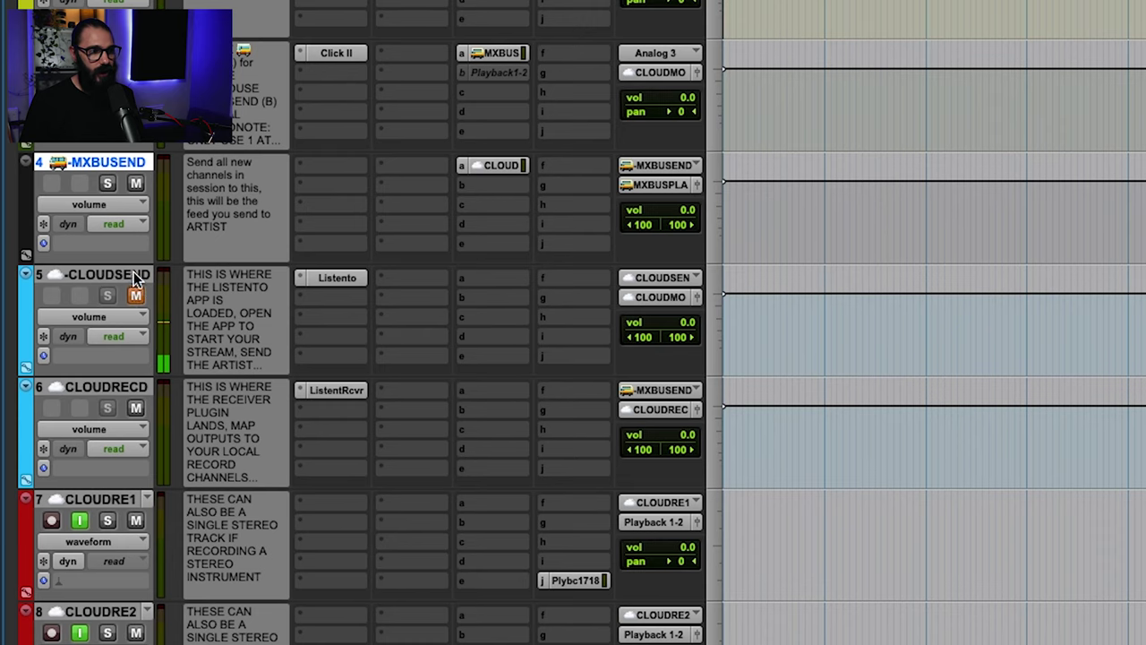
left_click(63, 321)
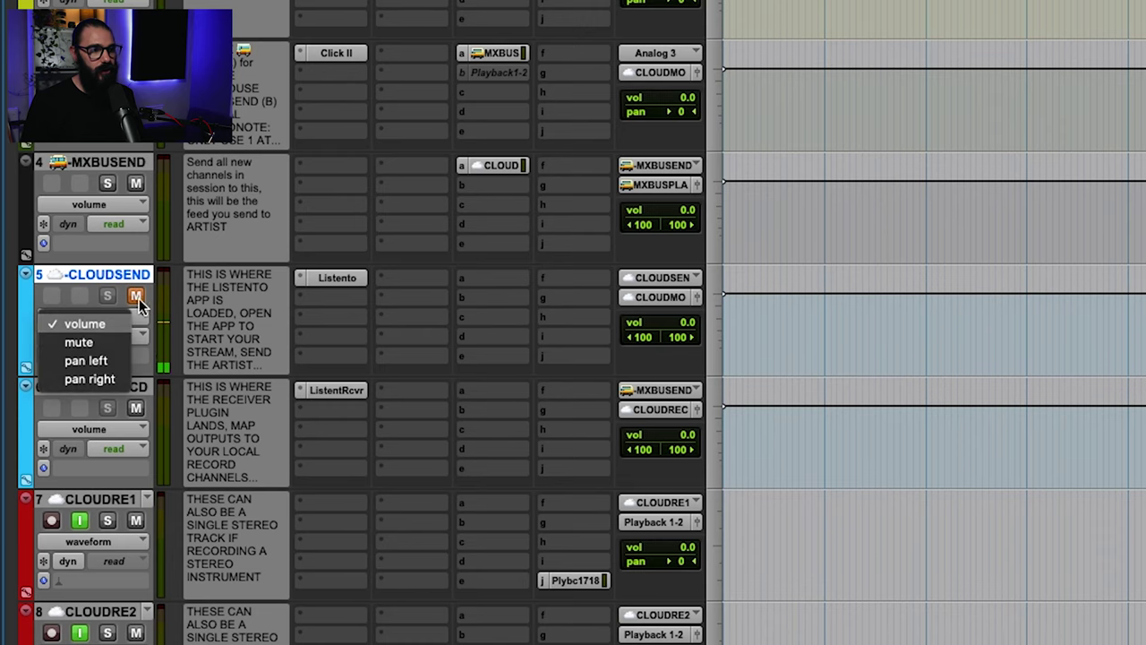
left_click(136, 295)
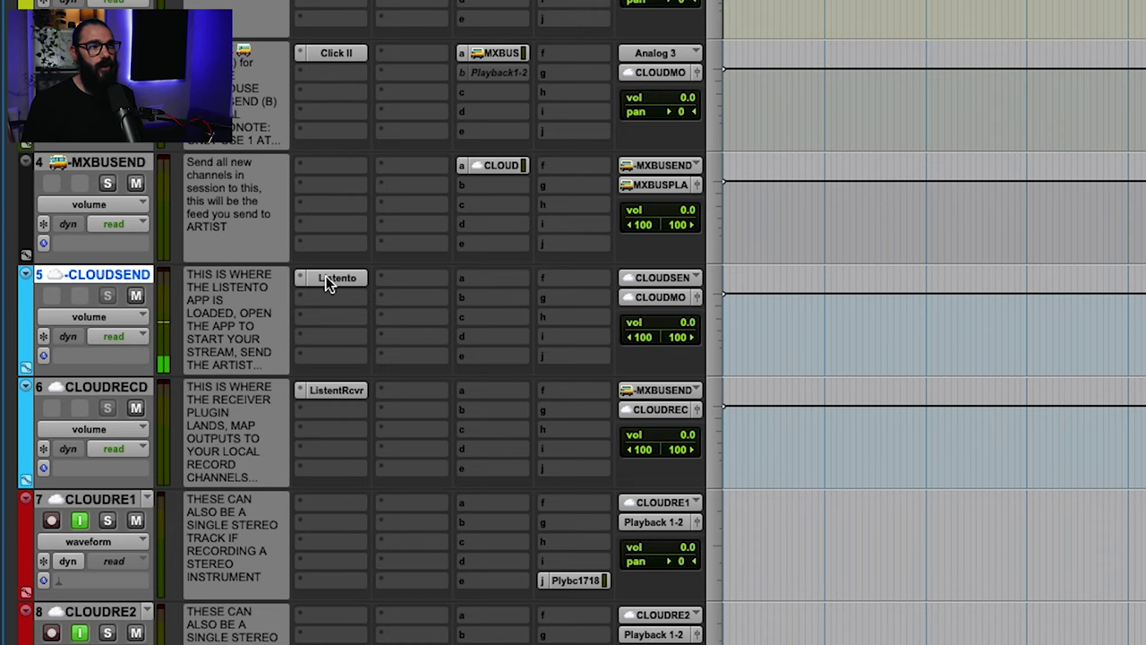
left_click(322, 279)
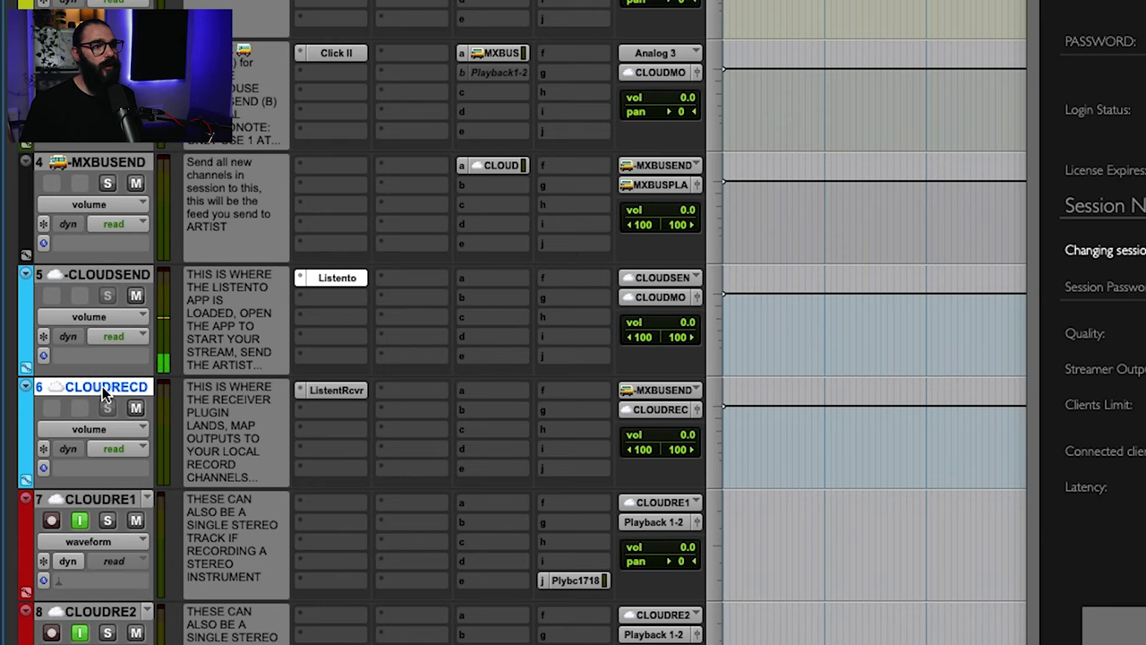
left_click(168, 382)
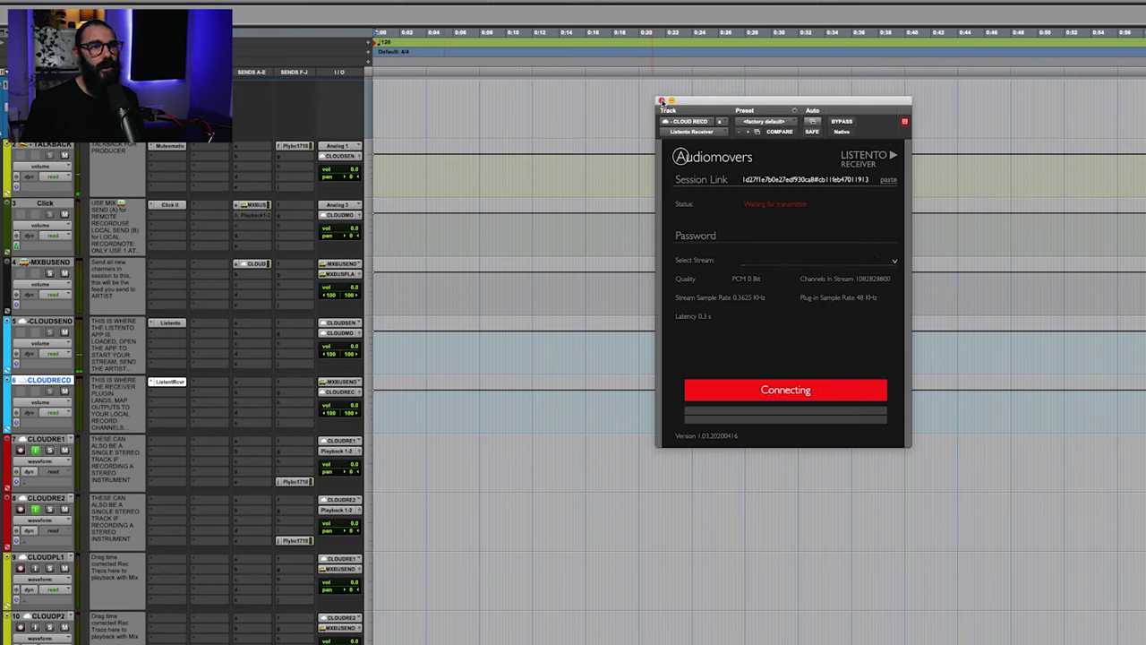
left_click(662, 100)
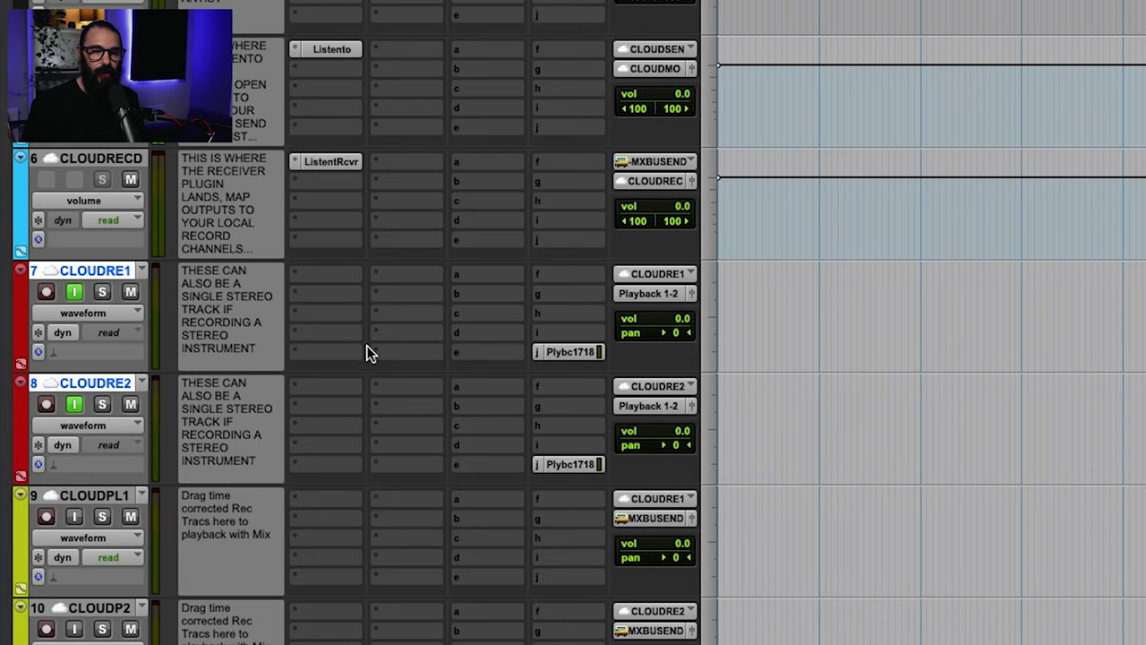
- Check CLOUDPL1's output routing, then open the 10.0 ms Delay plugin on MXBUSPLA
left_click(780, 307)
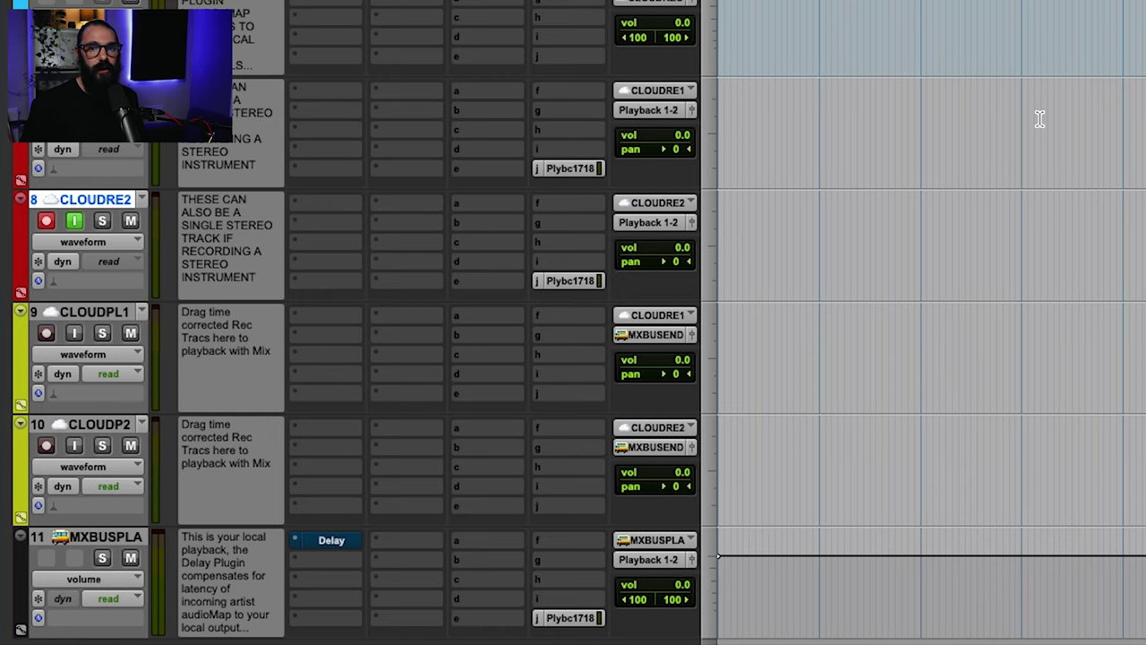
left_click(995, 123)
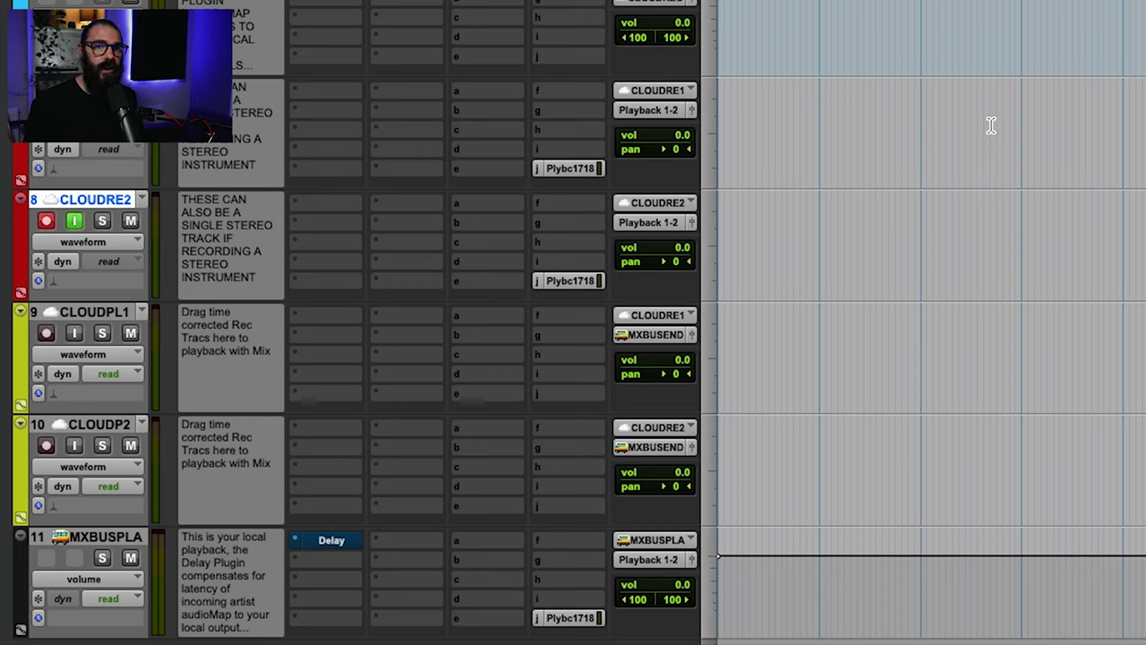
left_click(671, 345)
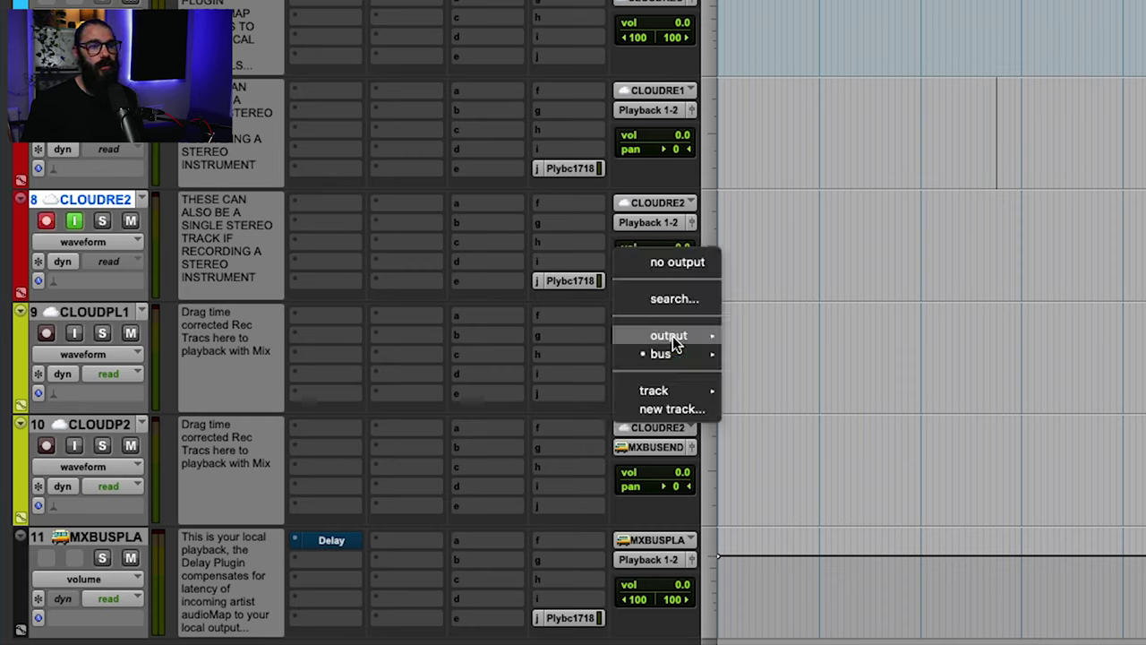
left_click(541, 348)
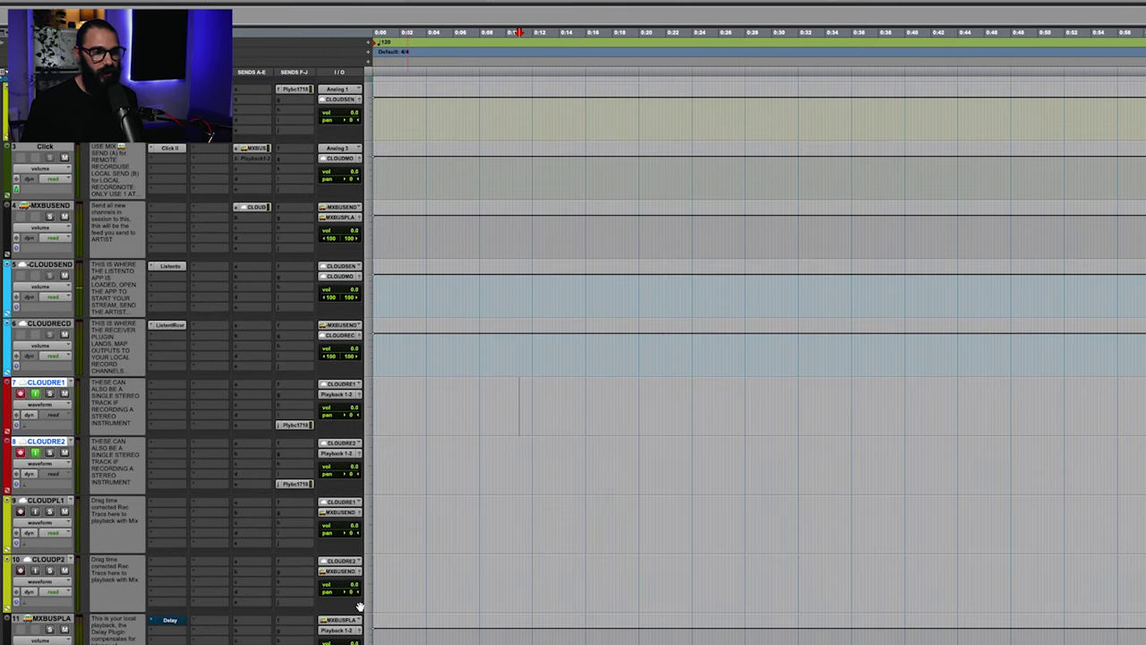
left_click(389, 589)
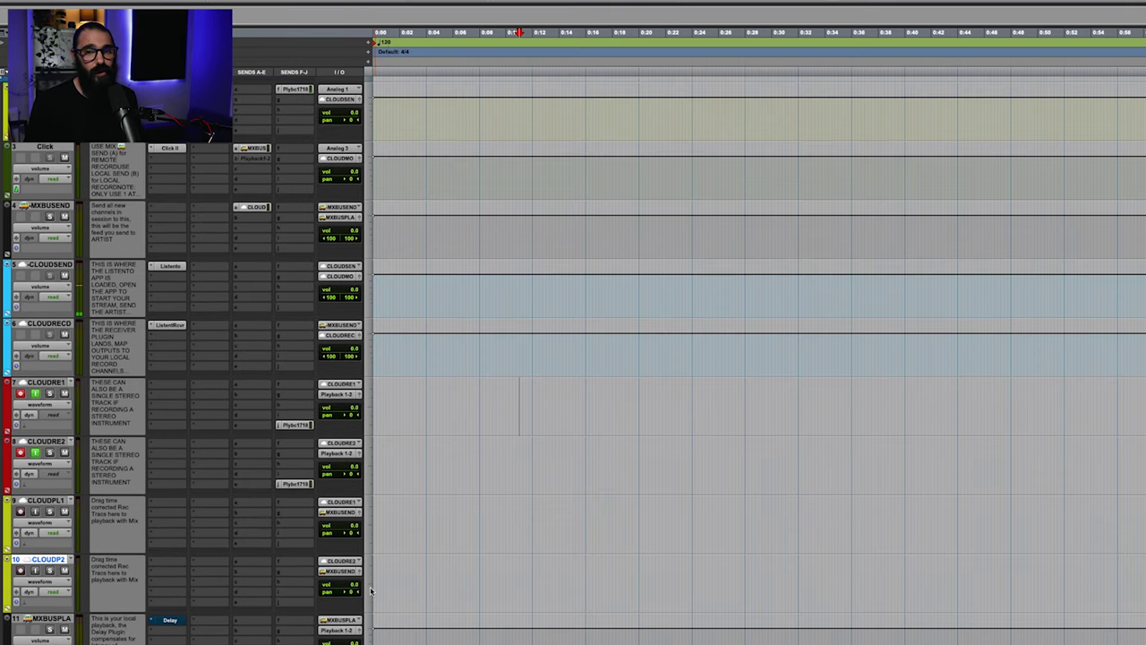
left_click(47, 618)
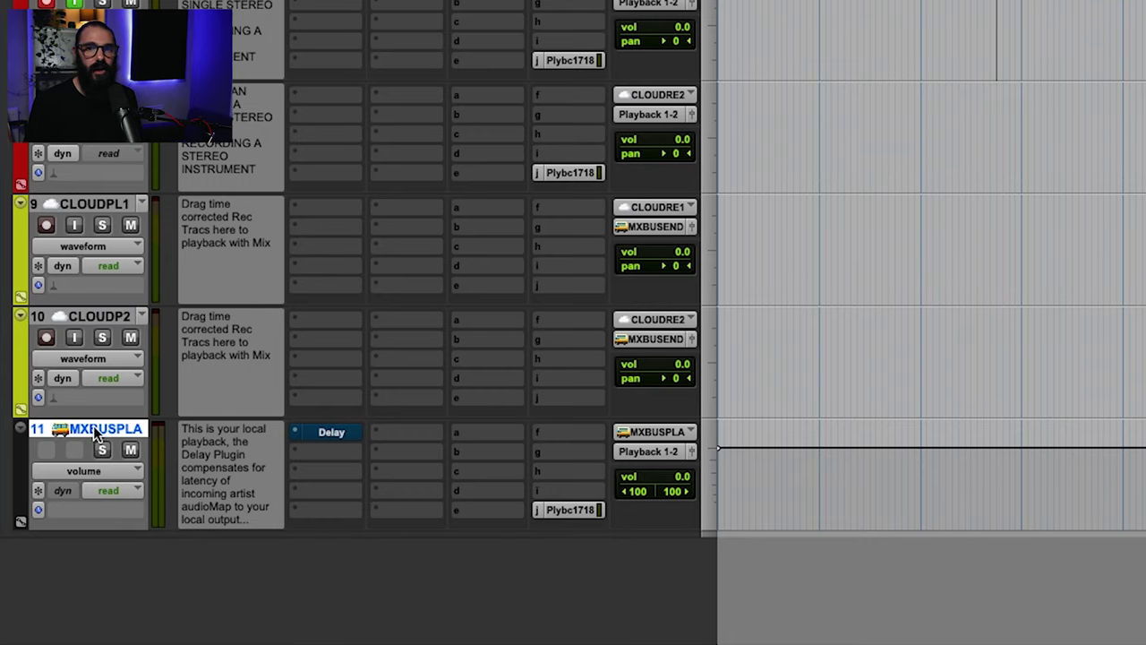
left_click(333, 432)
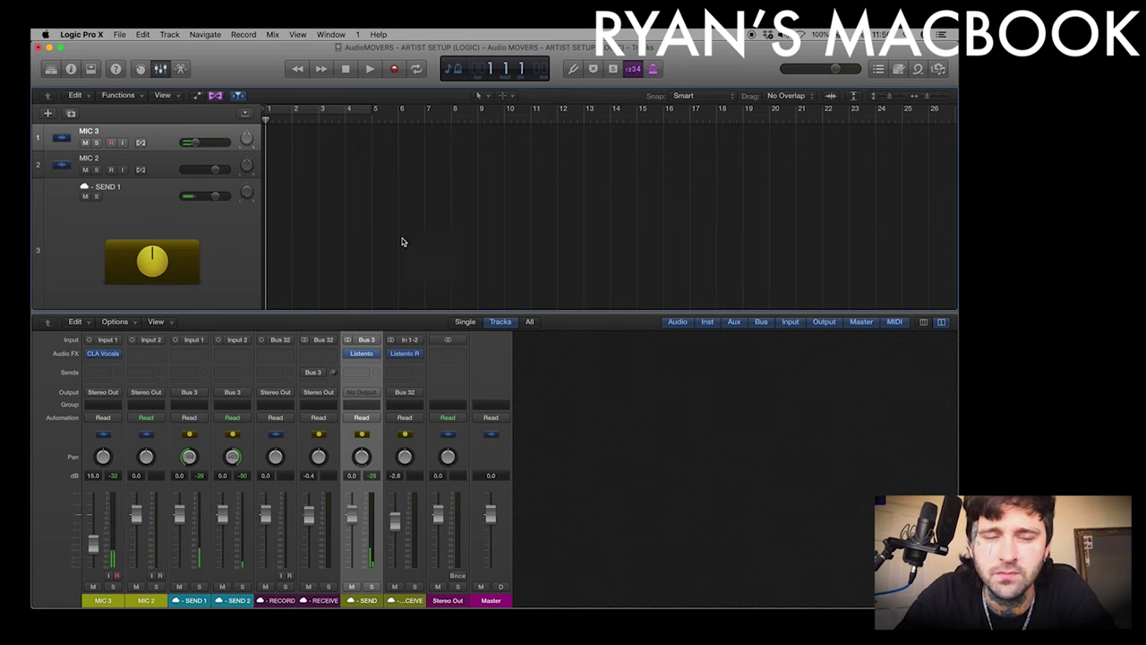
- Load the Listento Receiver in Logic, then log in and transmit the REC TEST stream
left_click(406, 354)
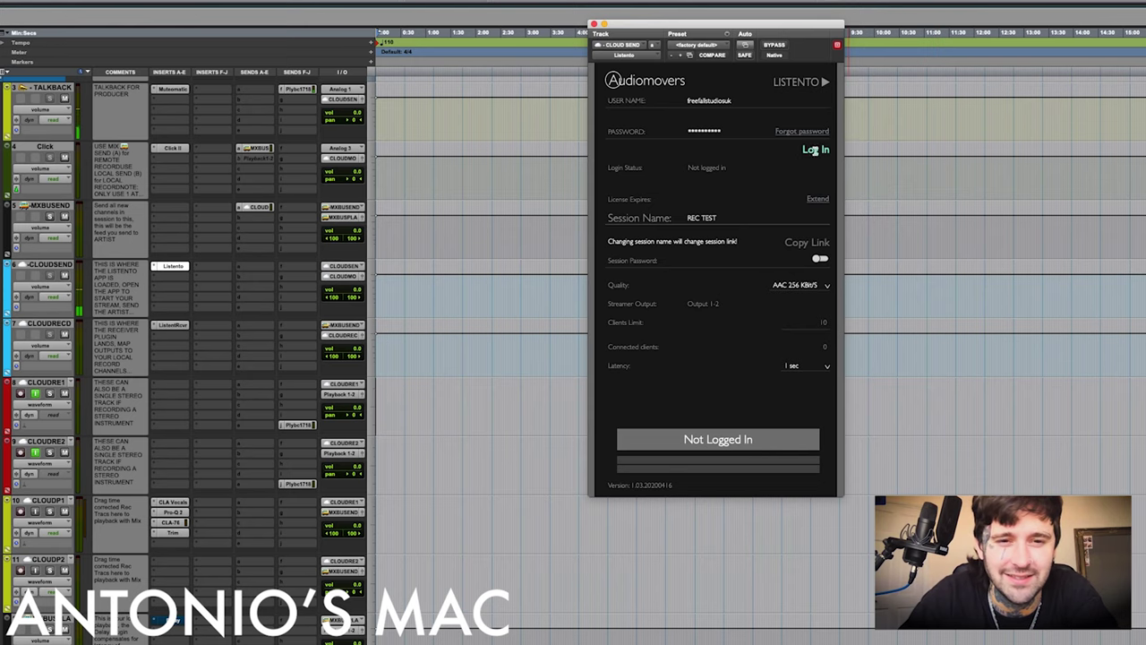
left_click(815, 150)
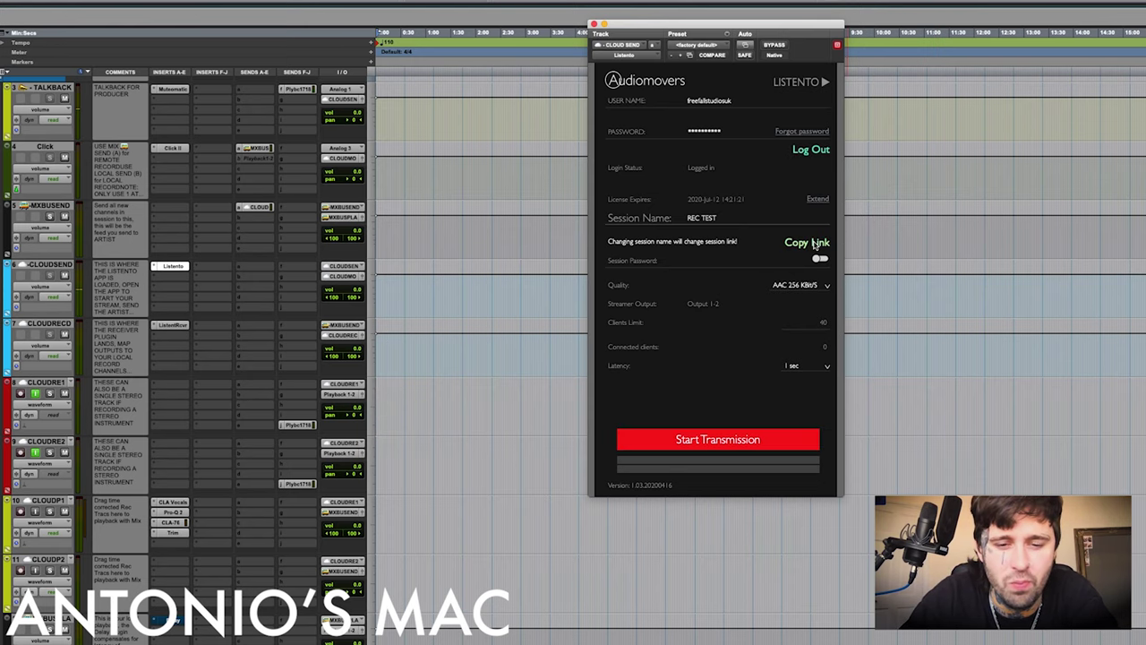
left_click(746, 444)
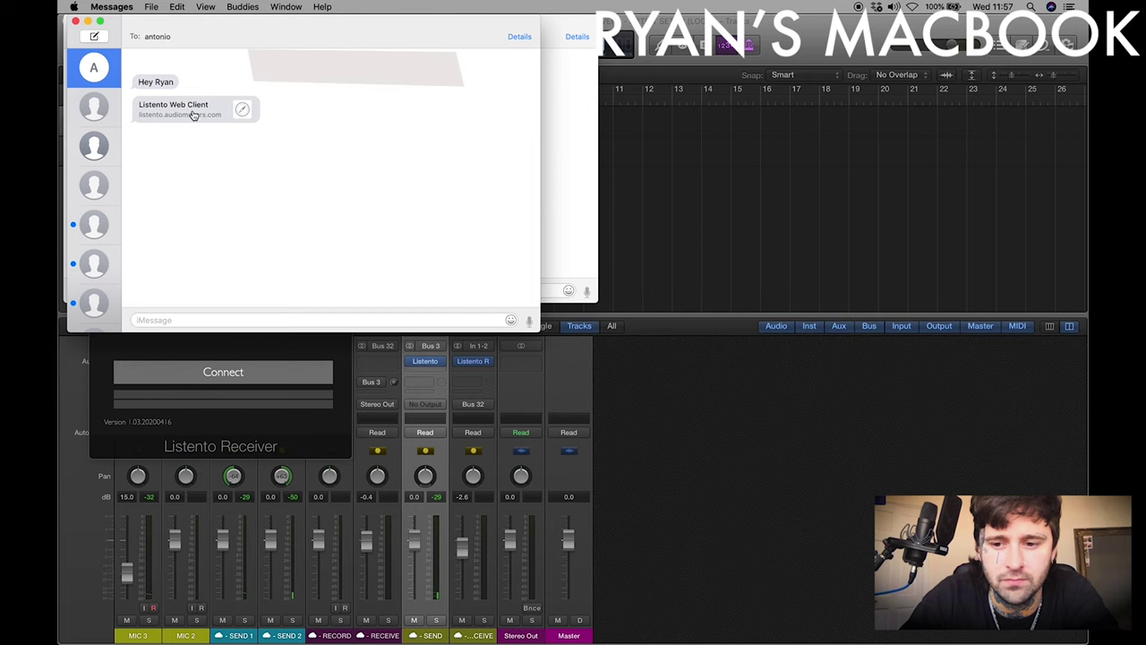
- Paste the session link from Messages into the Listento Receiver and connect to the producer's stream
right_click(196, 109)
left_click(217, 143)
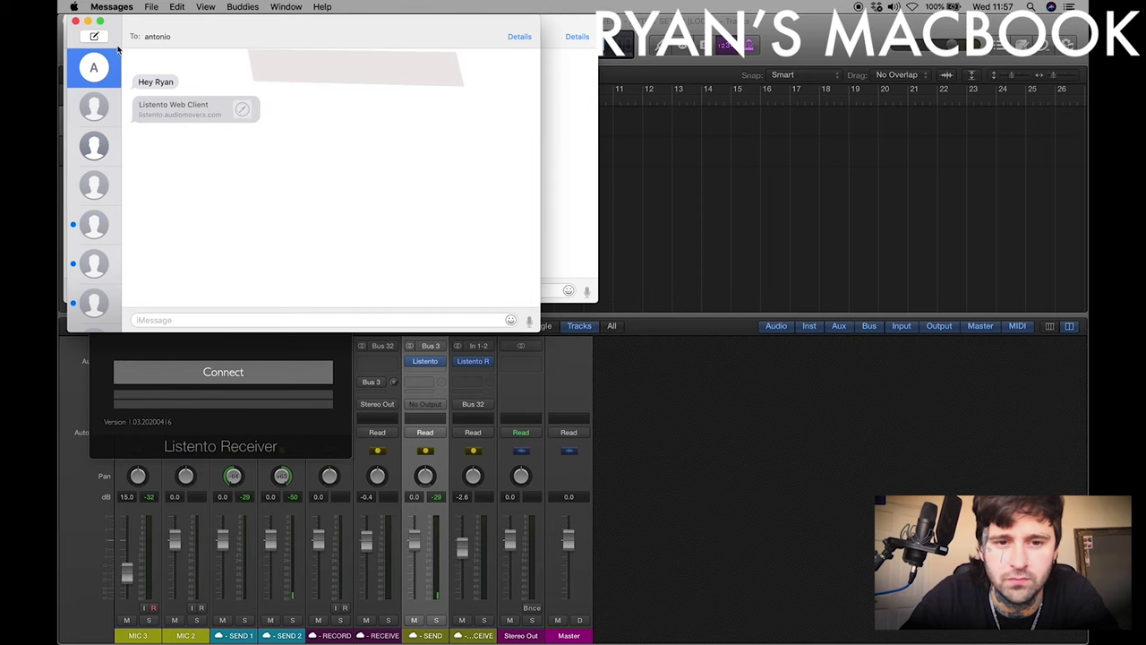
left_click(86, 21)
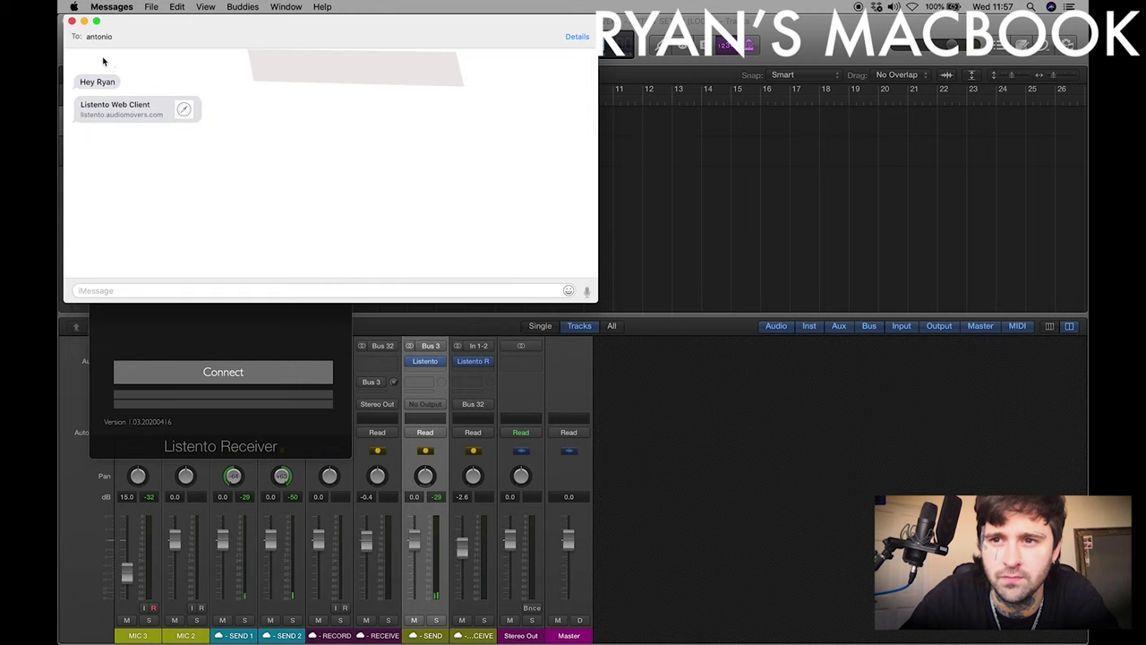
left_click(87, 21)
left_click(192, 146)
type("566d538f50ccdbae5a2726#c0c1ff494e679de")
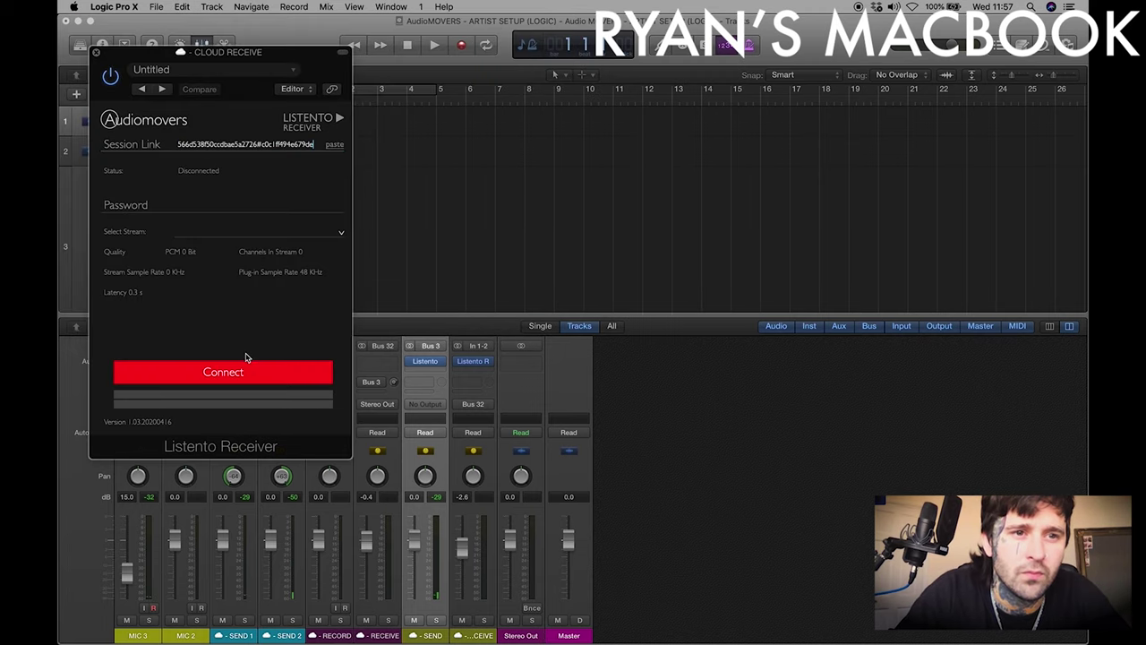
left_click(226, 375)
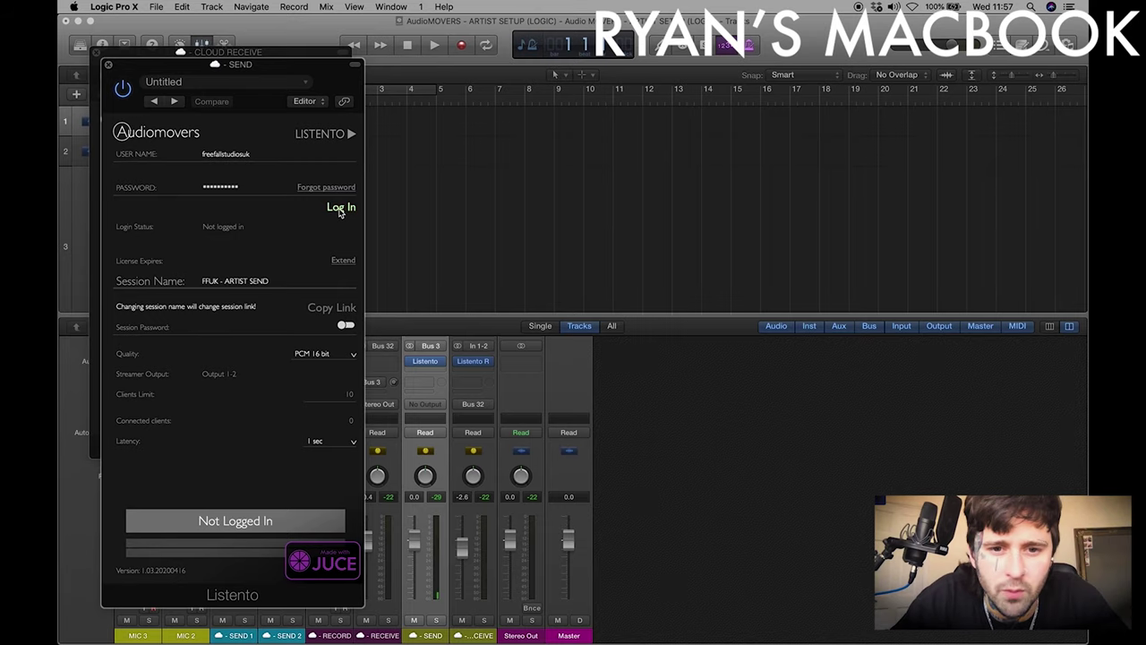
- Log in to the SEND plugin, copy its link and start transmitting FFUK - ARTIST SEND
left_click(340, 209)
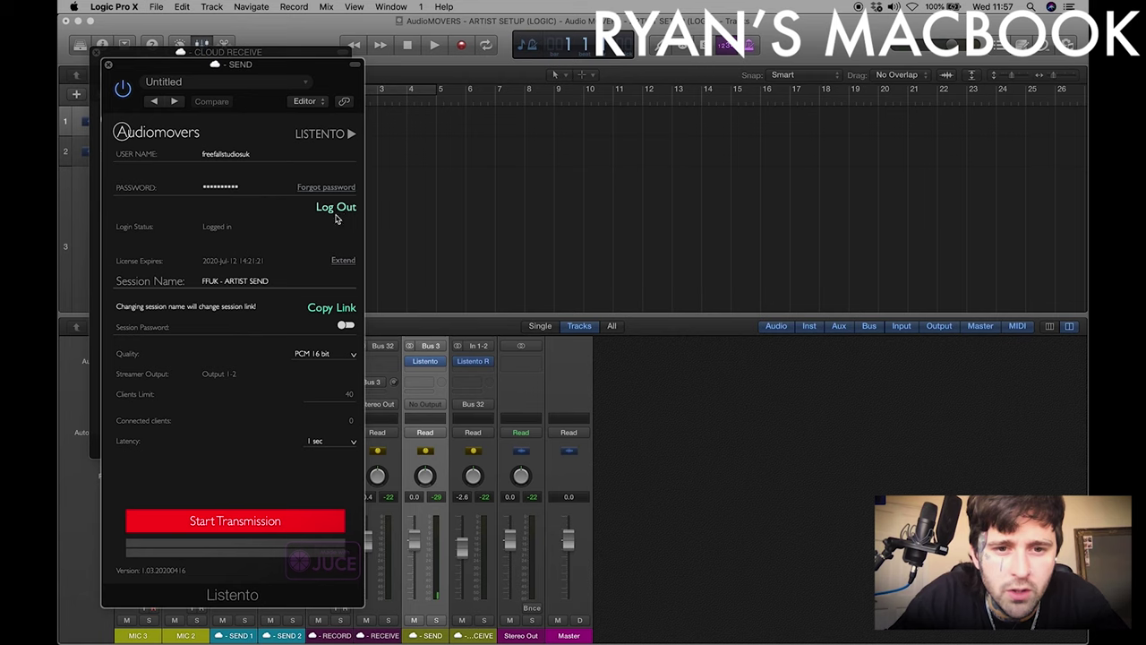
left_click(328, 310)
left_click(249, 518)
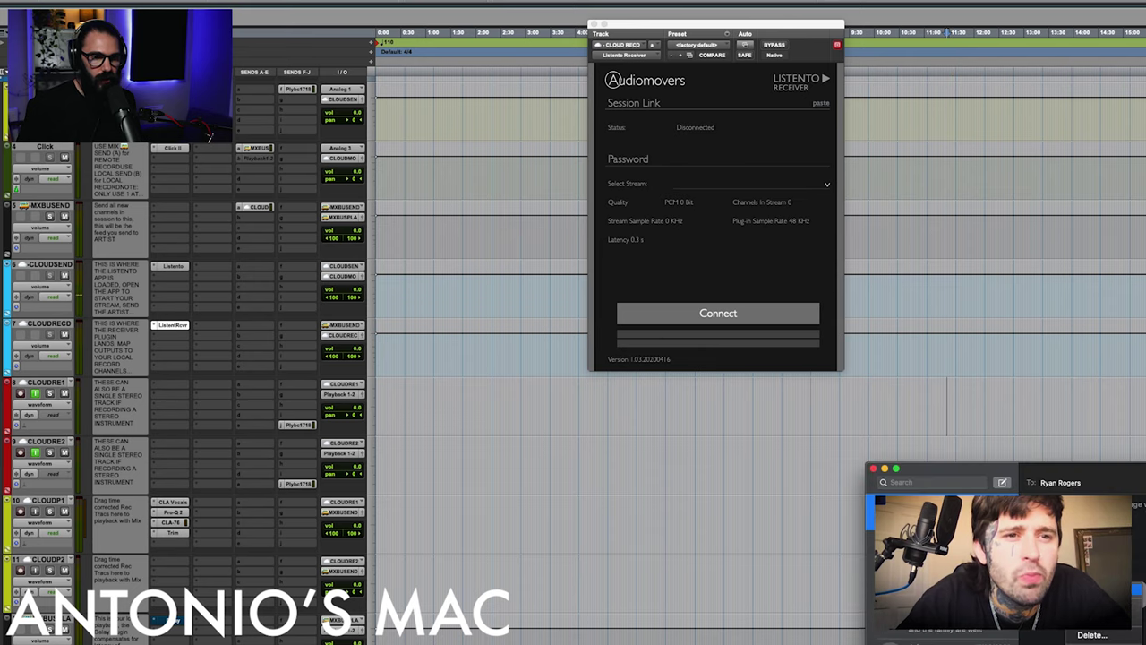
- Paste the artist's session link into the CLOUDRECD receiver and connect to FFUK - ARTIST SEND
left_click(729, 108)
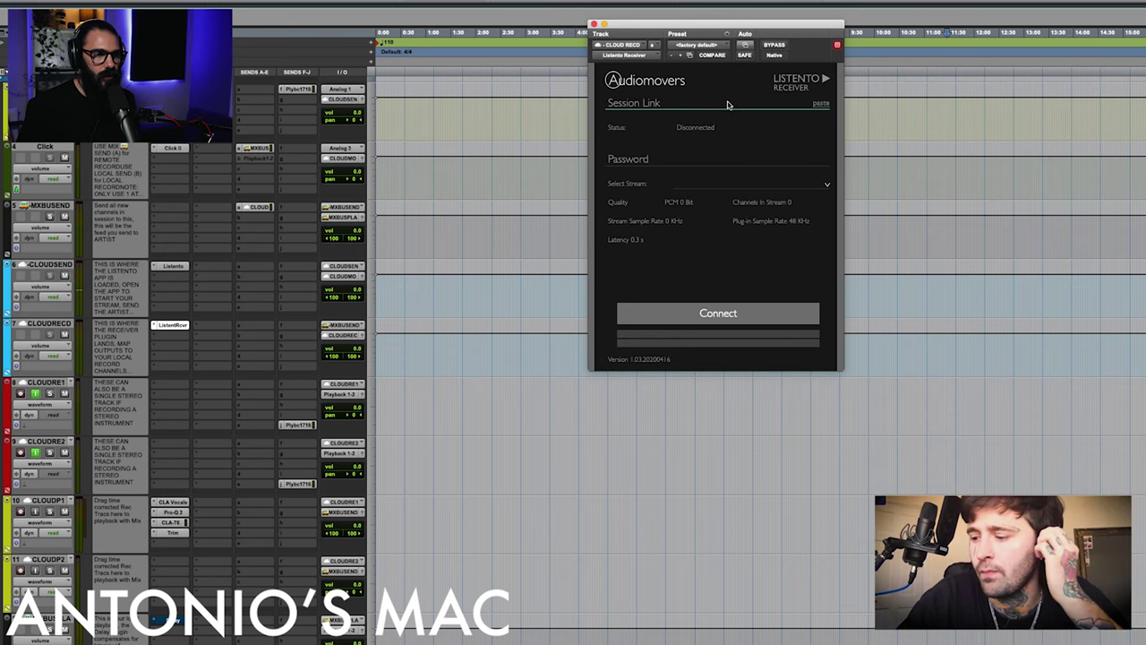
key("super+v")
left_click(728, 313)
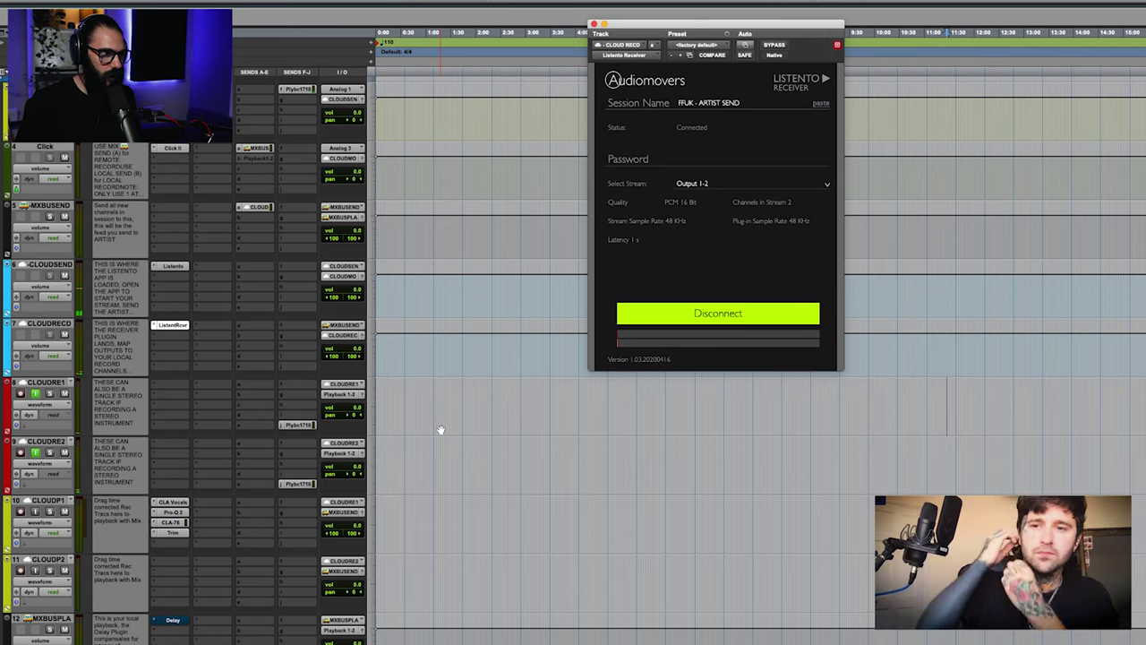
- Close the receiver window and record a short test take on CLOUDRE1
left_click(593, 24)
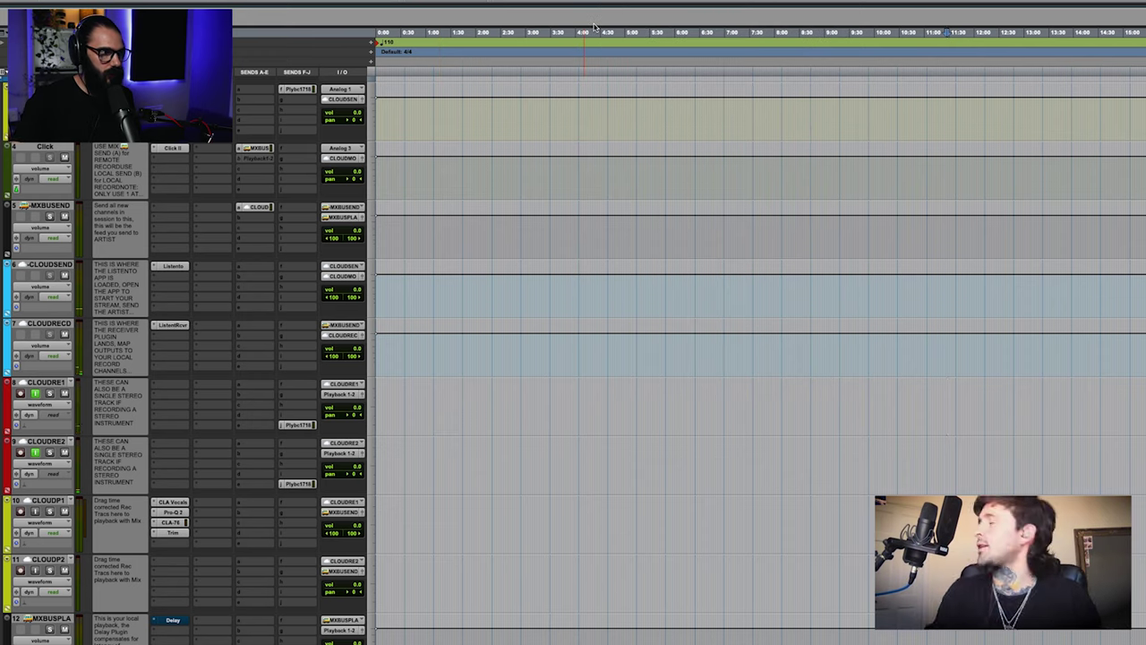
key("XF86AudioRaiseVolume")
key("super+bracketright")
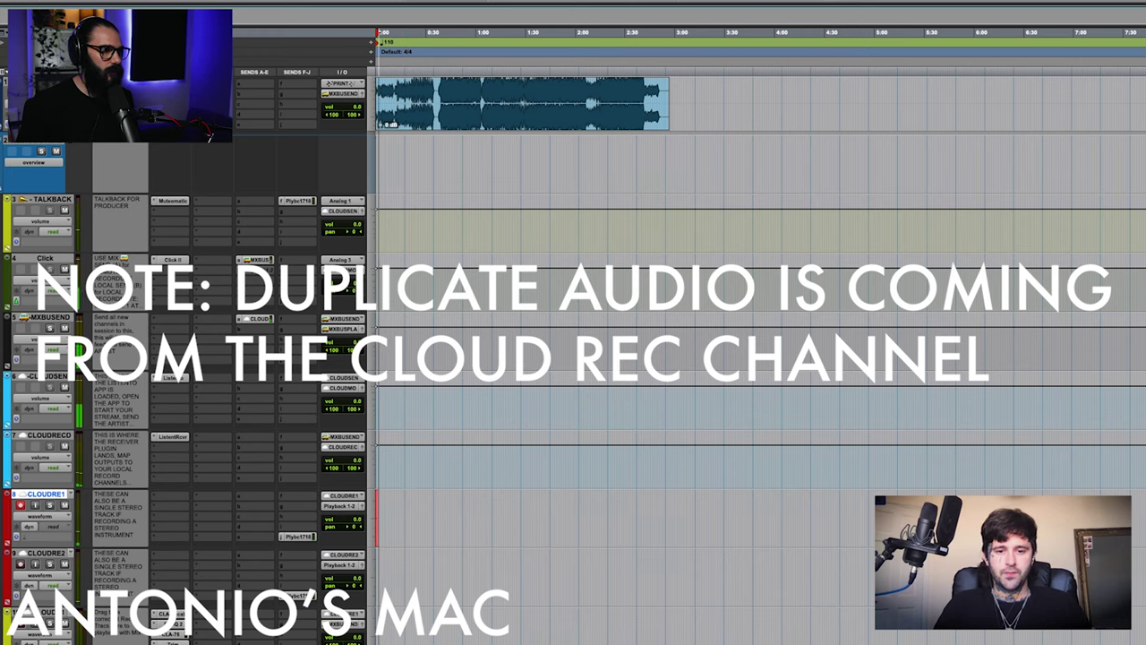
key("super+space")
key("super+bracketright")
key("super+bracketright")
key("super+bracketright")
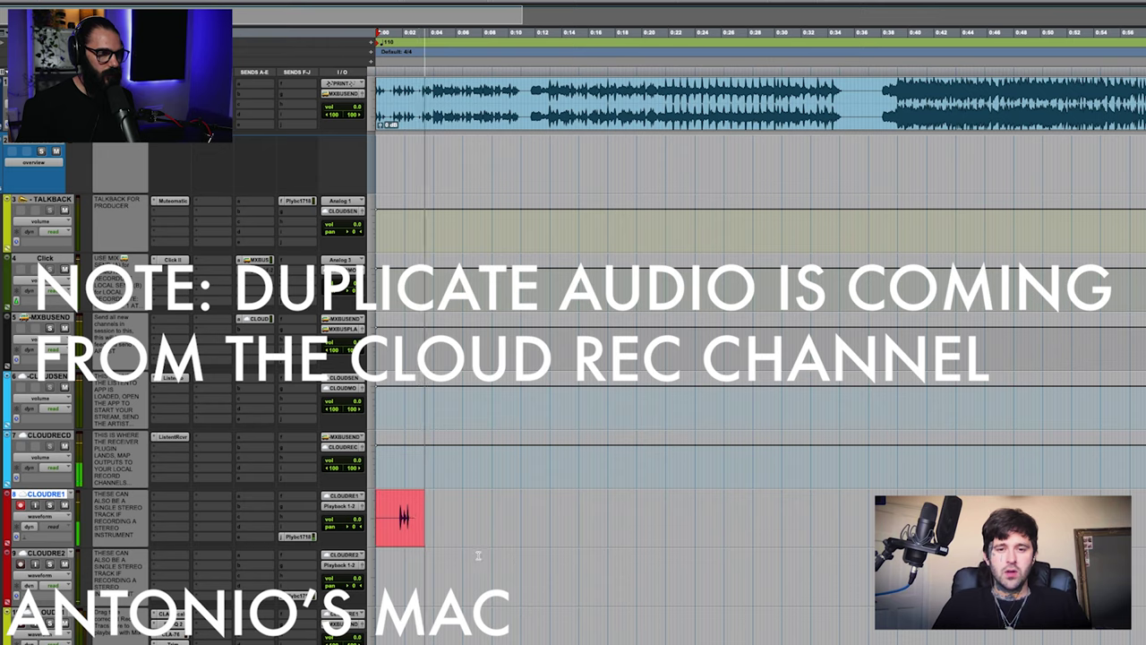
key("space")
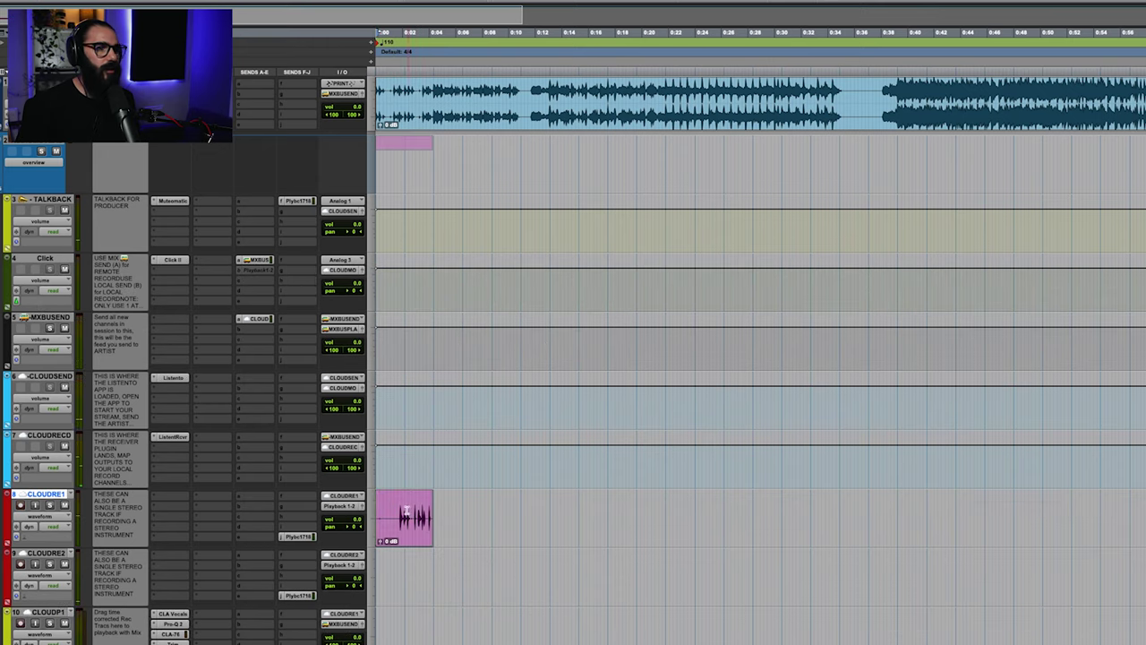
- Zoom into the new clip and mark its first transient, measuring 1.859 s of latency
key("super+bracketright")
key("super+bracketright")
key("super+bracketright")
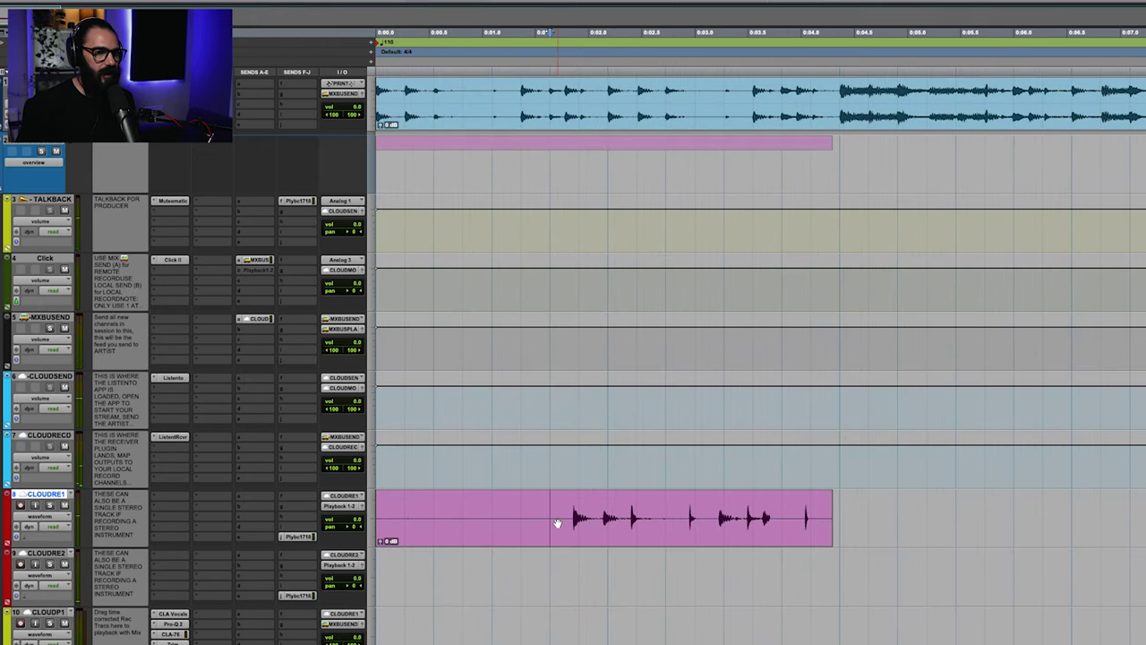
scroll(557, 522, "right", 1)
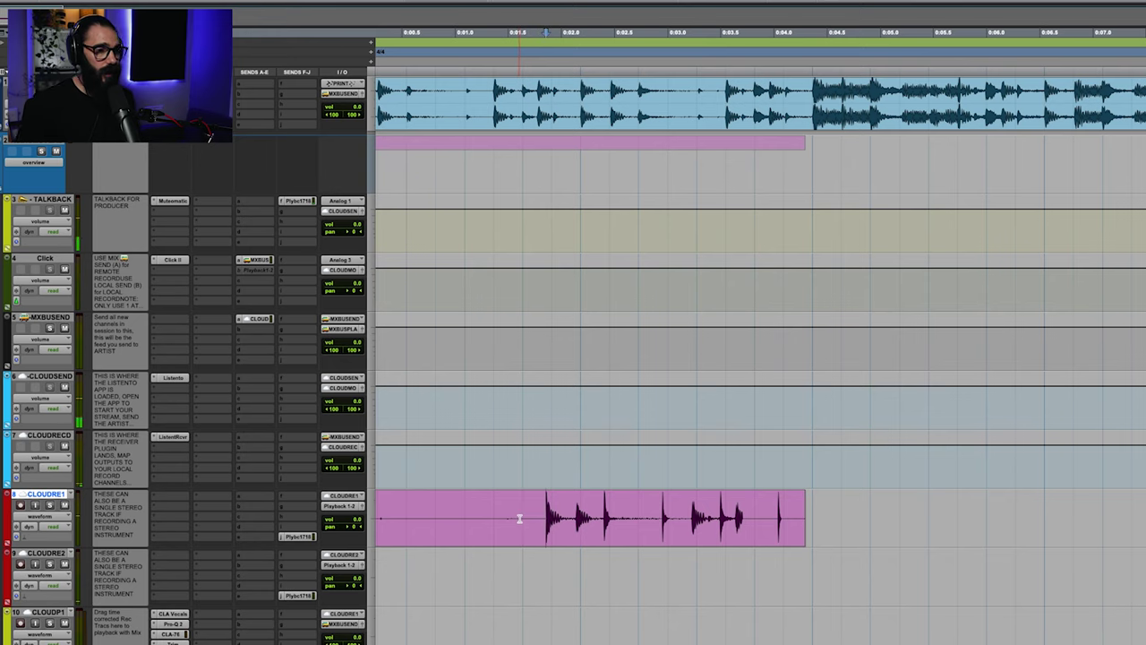
key("super+bracketleft")
key("super+bracketright")
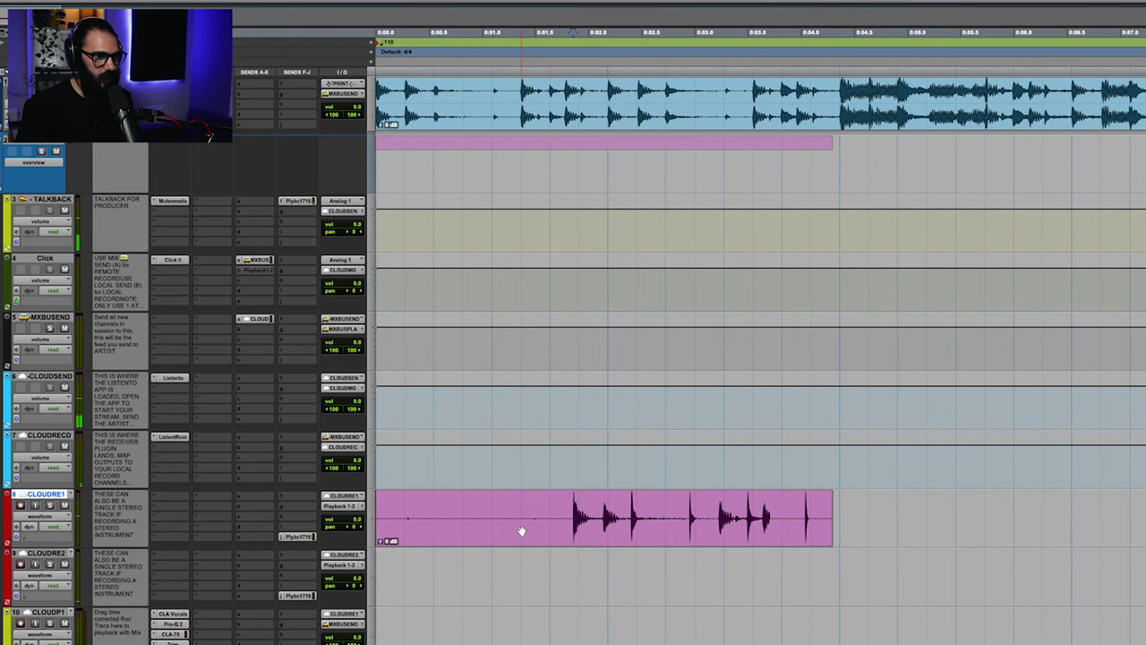
key("super+bracketleft")
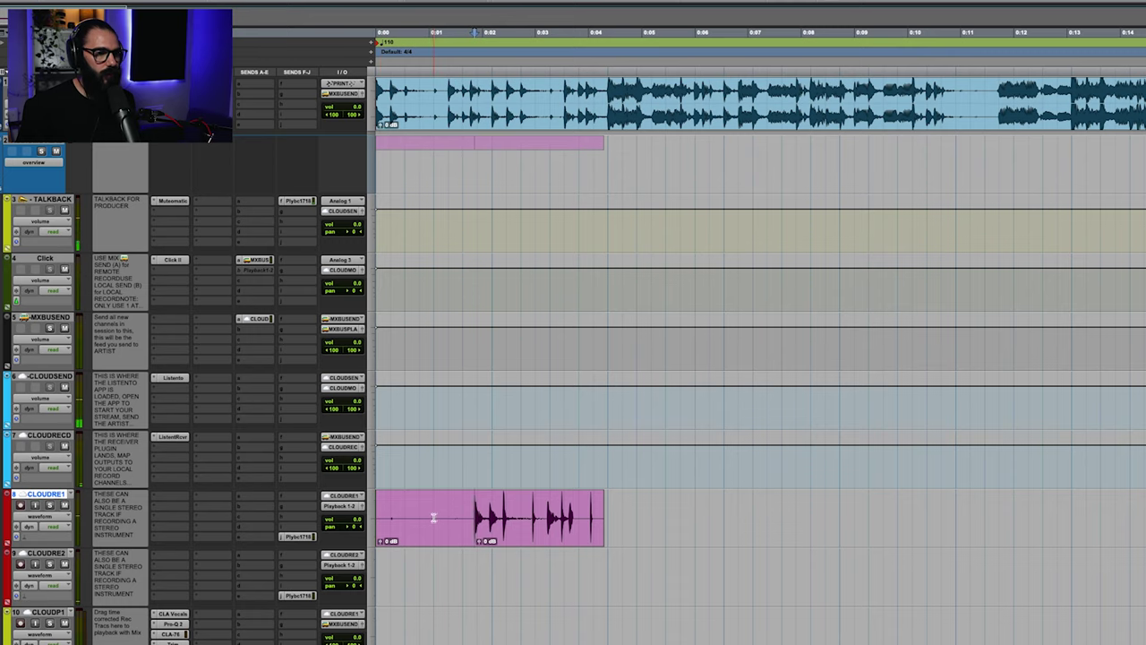
left_click(475, 518)
key("super+bracketright")
key("super+bracketright")
key("super+bracketright")
key("super+bracketright")
key("super+bracketright")
key("super+bracketright")
key("super+bracketright")
key("super+bracketright")
key("super+bracketright")
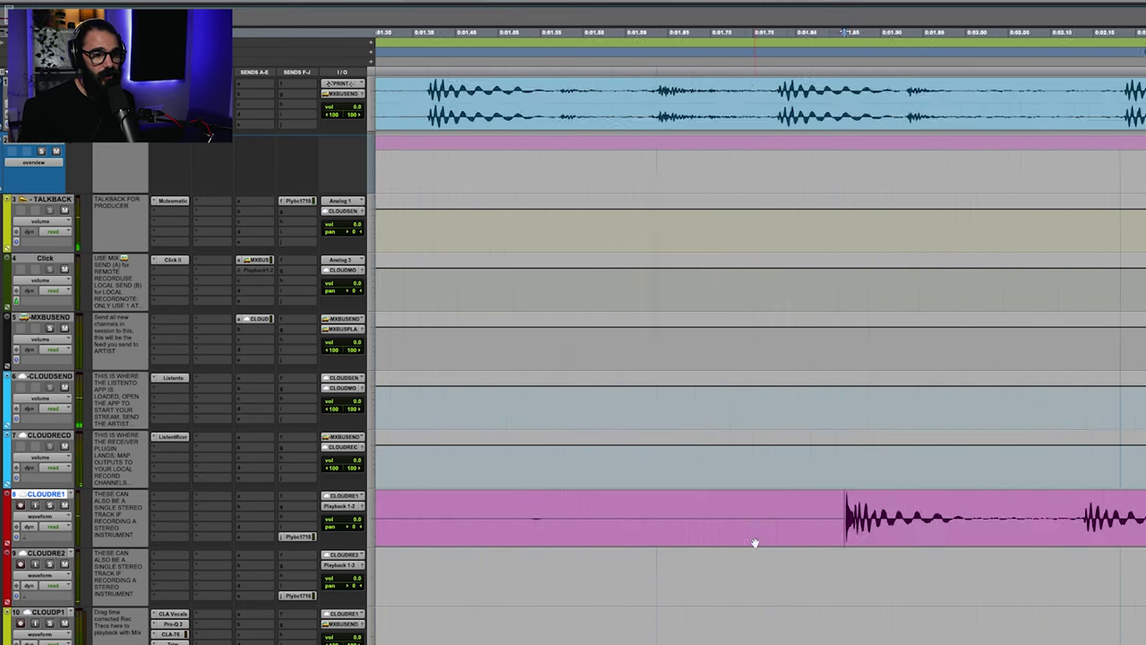
left_click(907, 509)
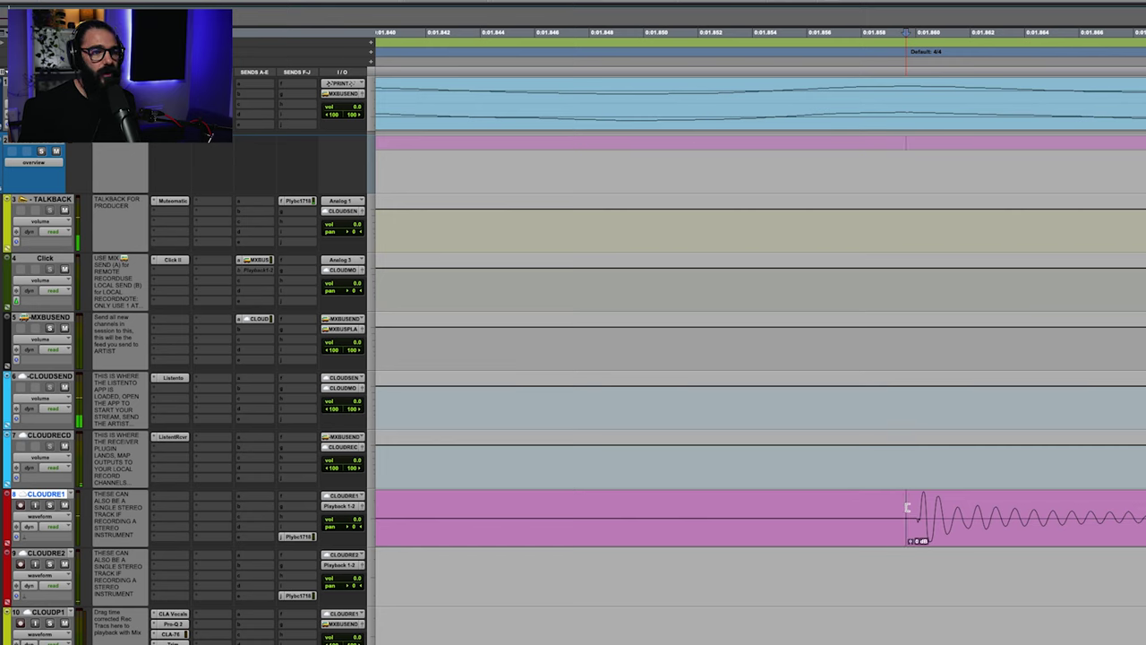
key("super+bracketleft")
key("super+bracketleft")
key("super+bracketleft")
key("super+bracketleft")
key("super+bracketleft")
key("super+bracketleft")
key("super+bracketleft")
key("super+bracketleft")
key("super+bracketleft")
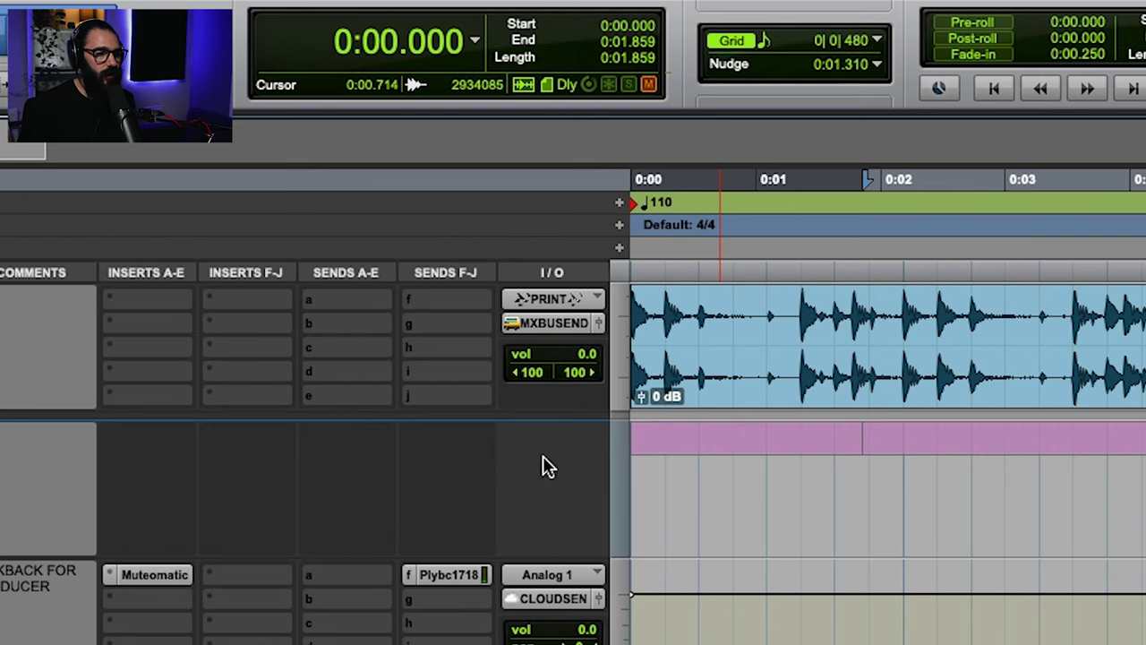
- Raise the MXBUS PLAY delay time to 1.86 s and close the plugin window
scroll(546, 466, "down", 5)
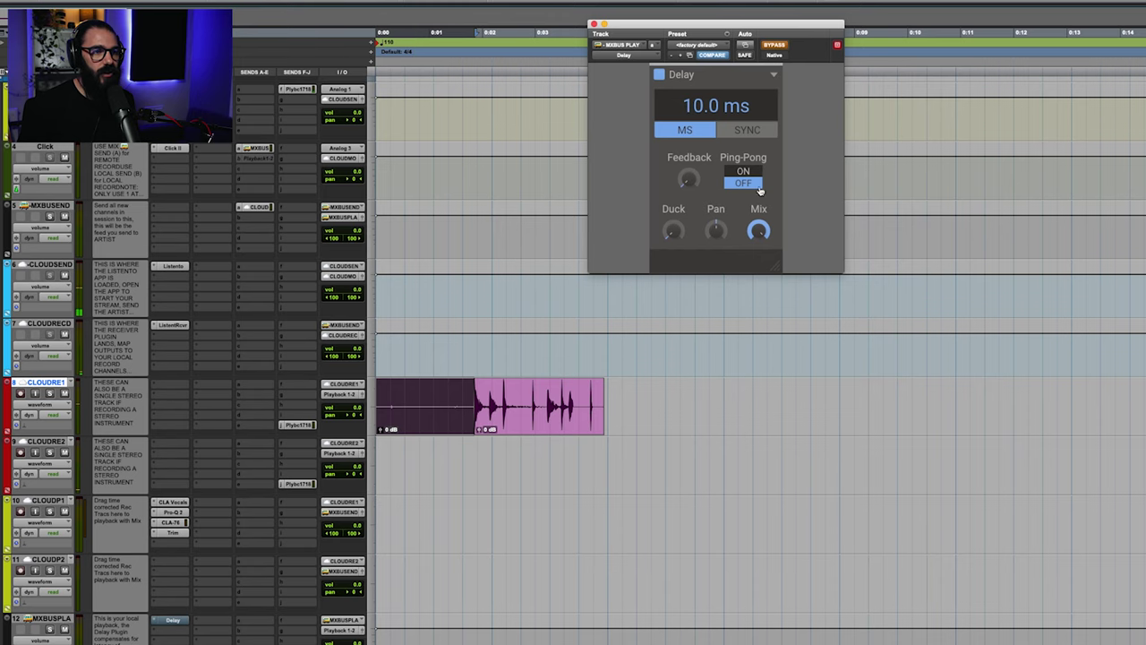
left_click_drag(721, 108, 722, 72)
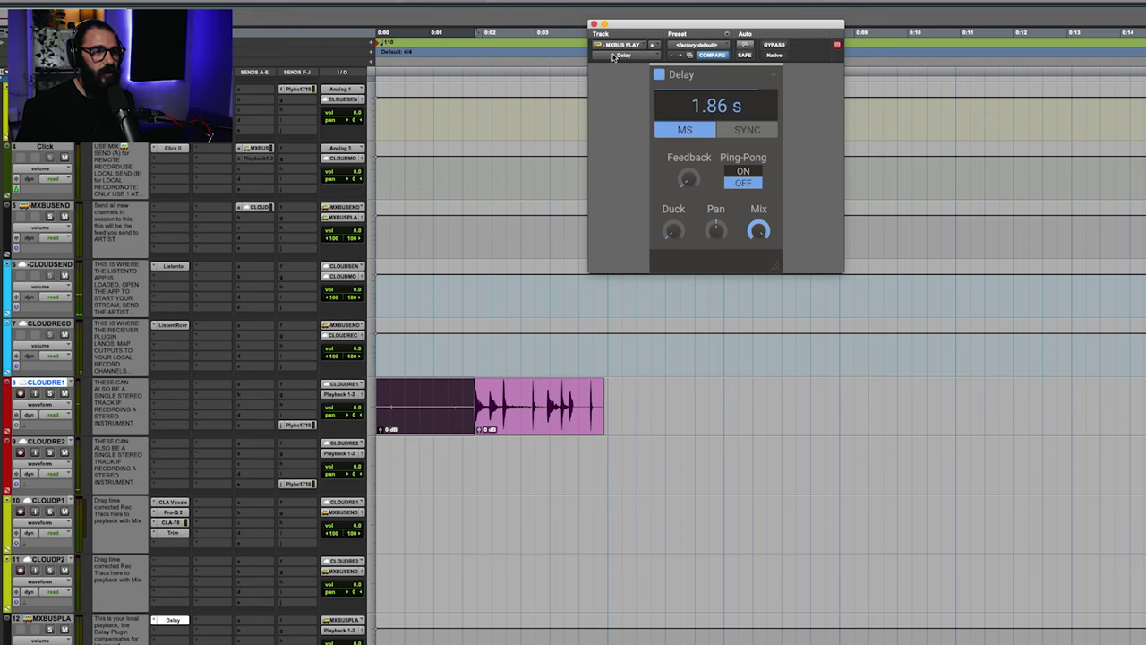
left_click(594, 25)
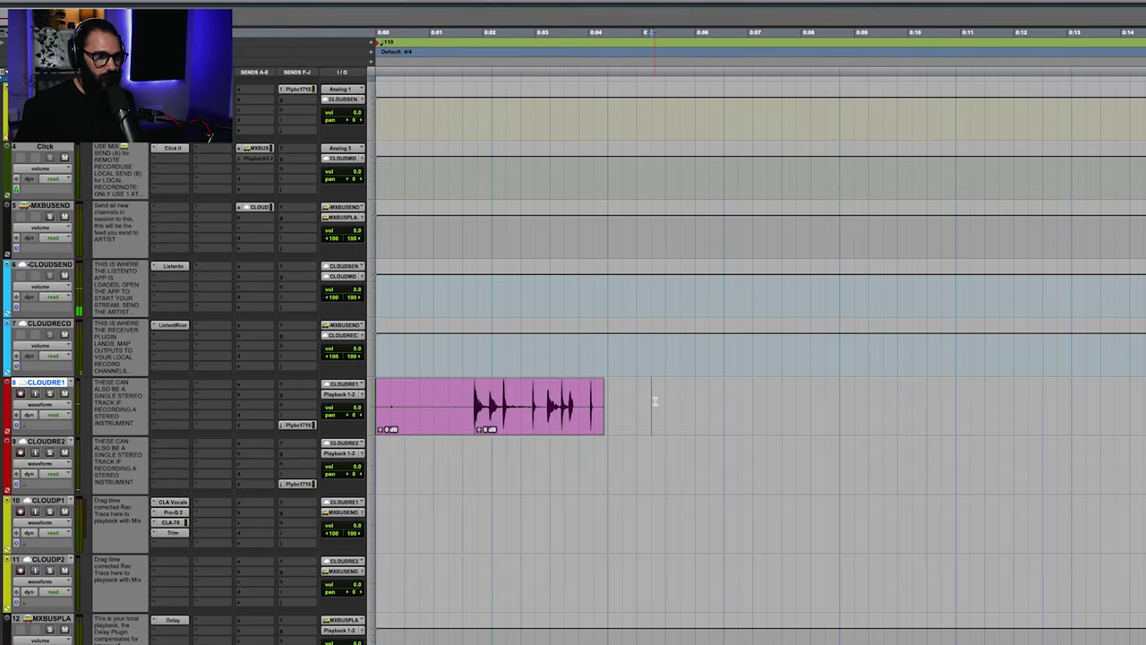
- Record an 11-second click take on CLOUDRE1 and mark where its first hit begins
scroll(641, 403, "up", 3)
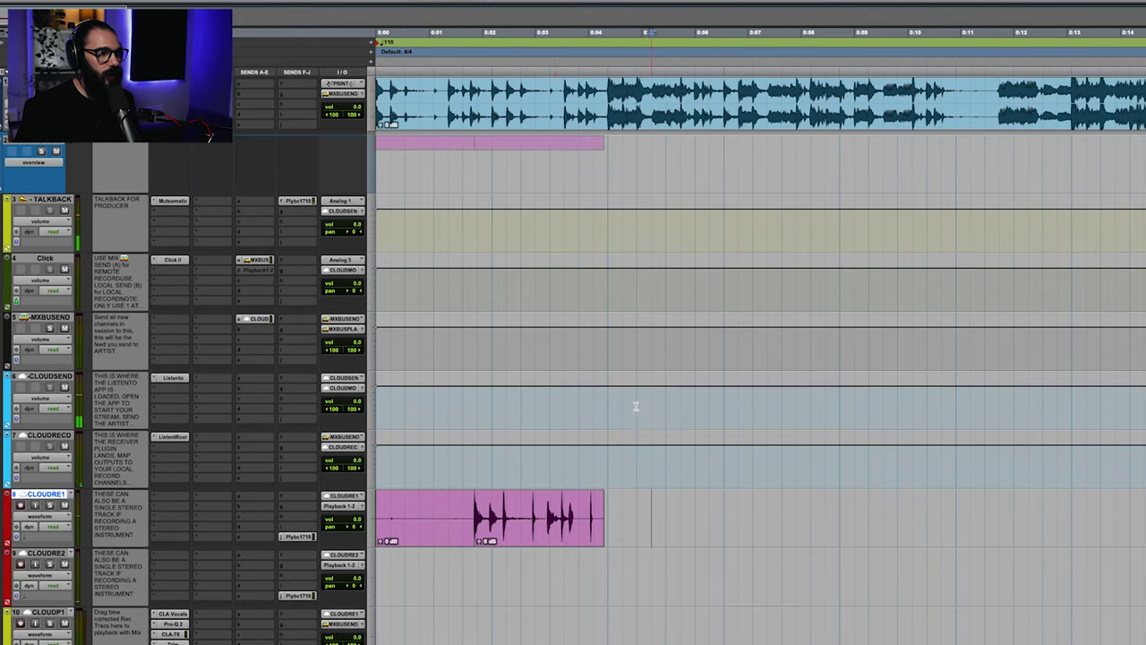
key("r")
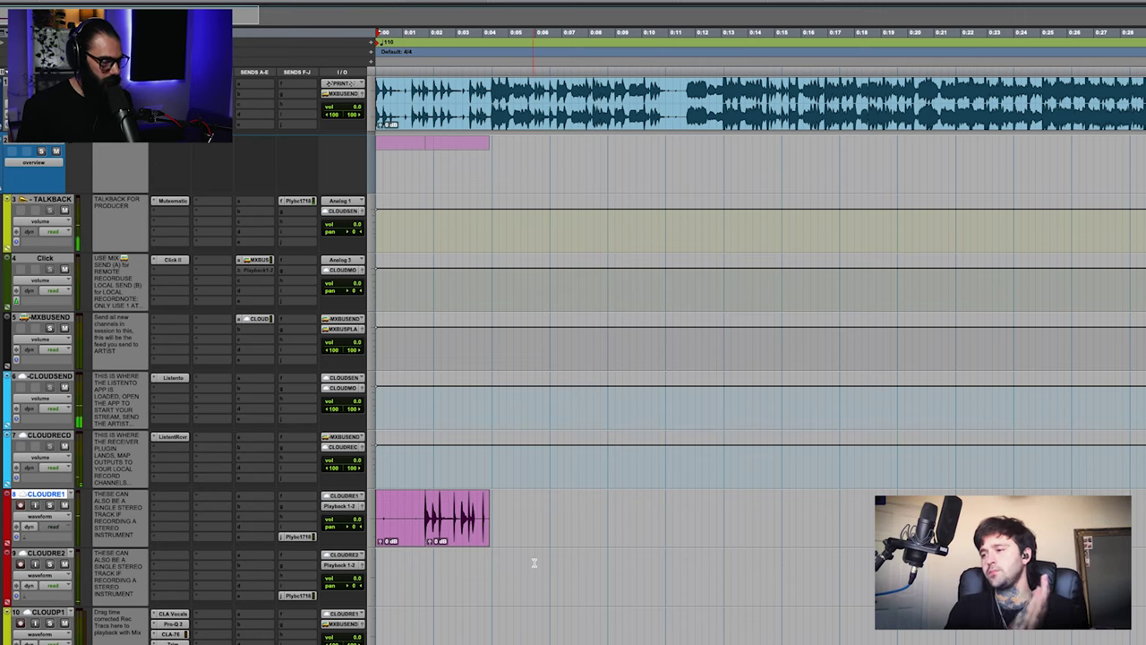
key("t")
key("r")
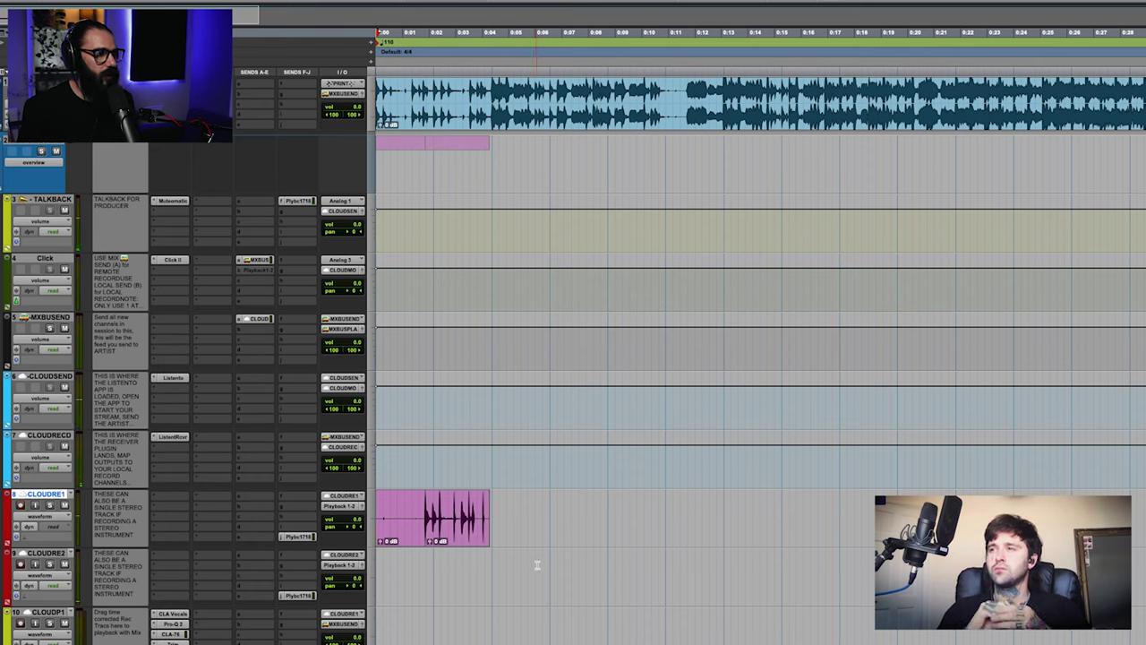
key("super+space")
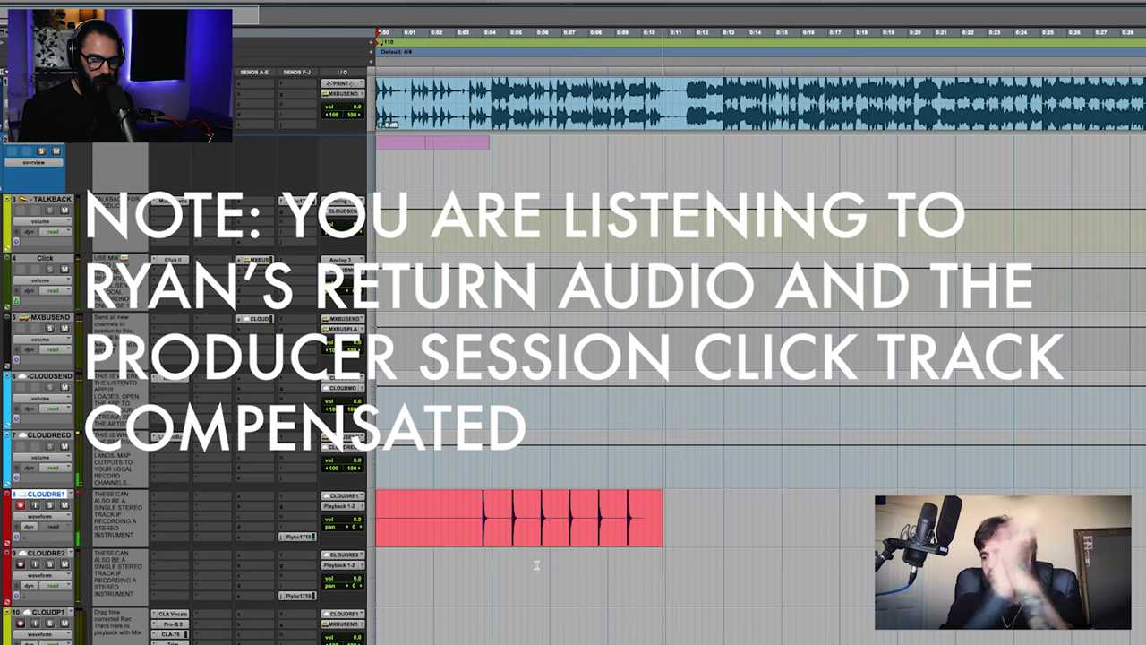
key("space")
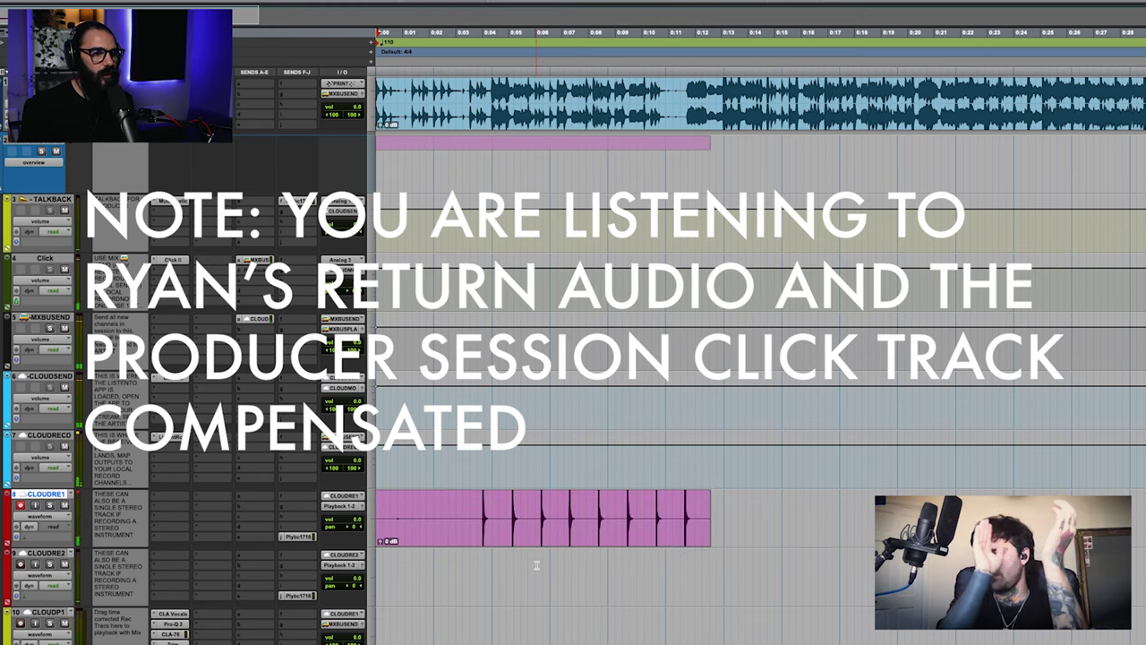
left_click(435, 510)
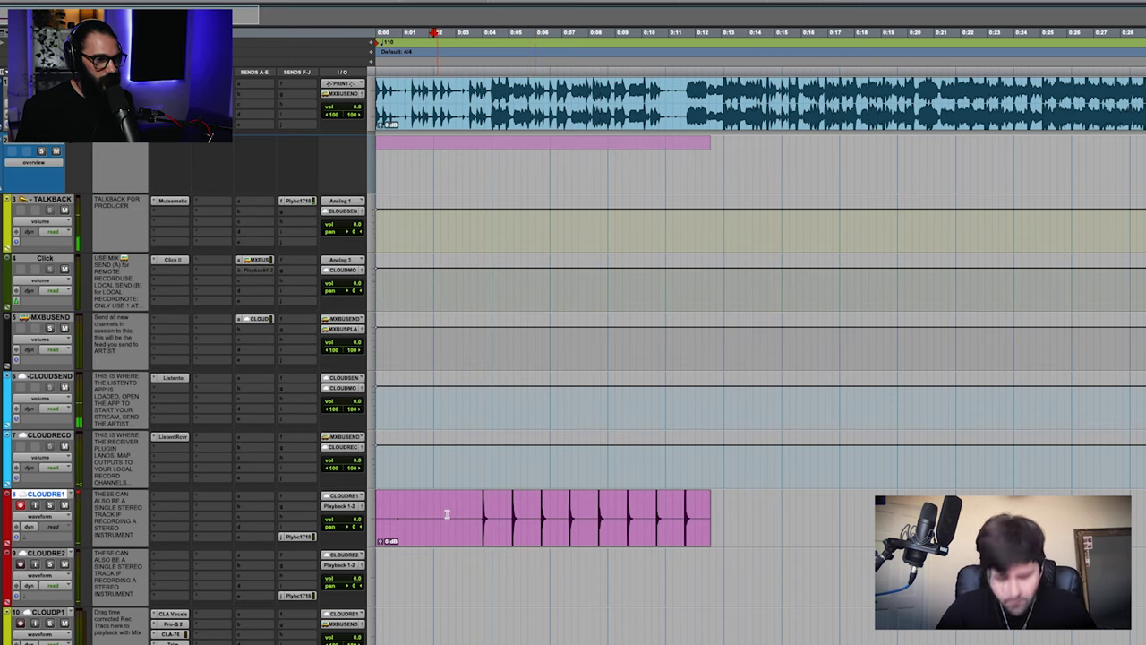
- Trim the take's start to the marked point and drag the clip down to CLOUDP1
key("a")
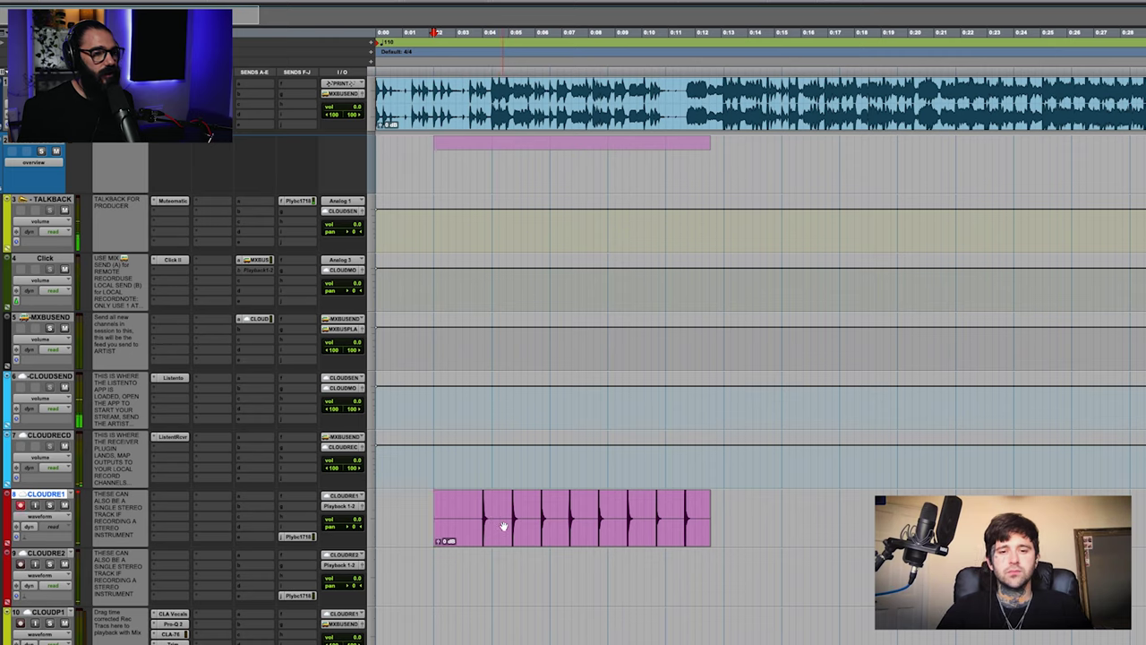
left_click(530, 530)
scroll(636, 481, "down", 2)
key("t")
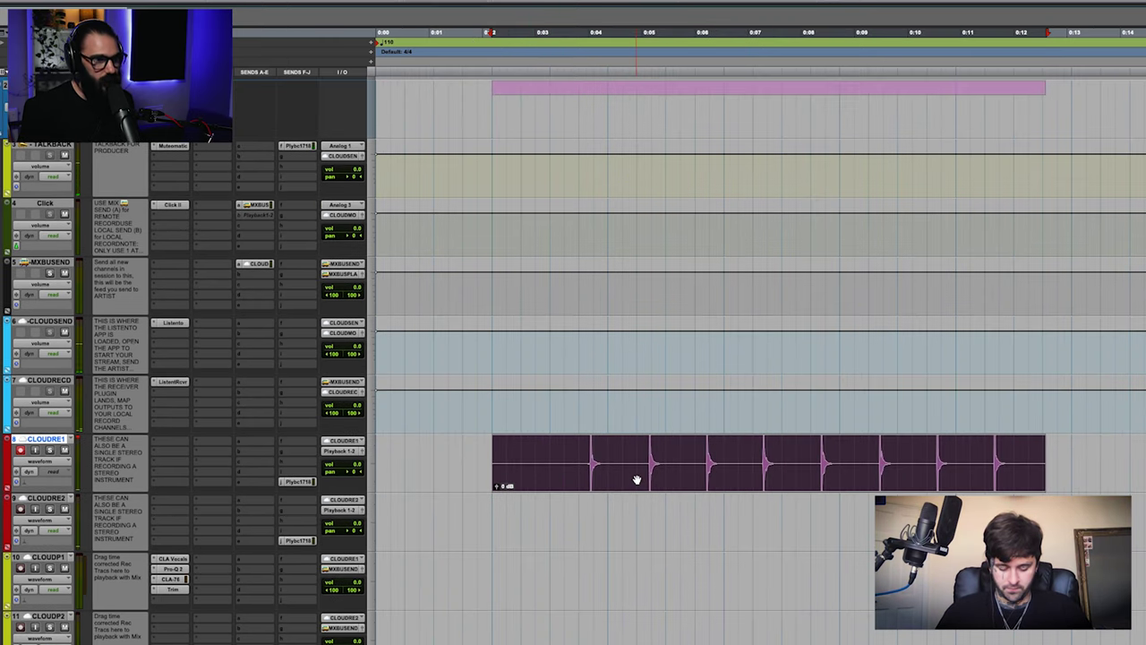
key("r")
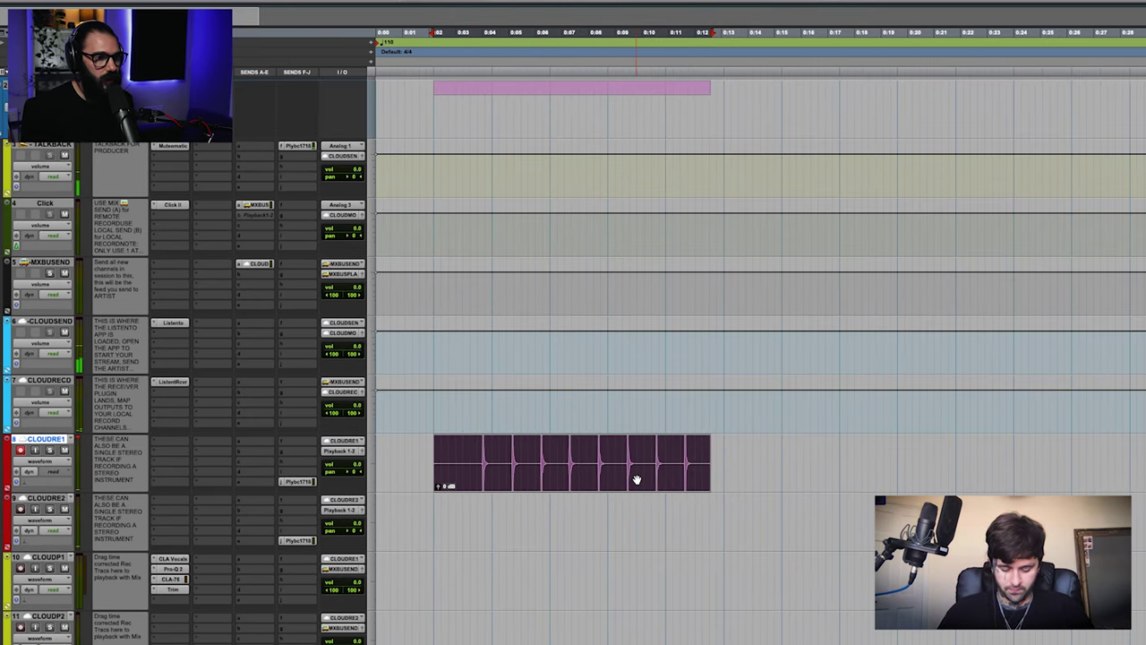
key("t")
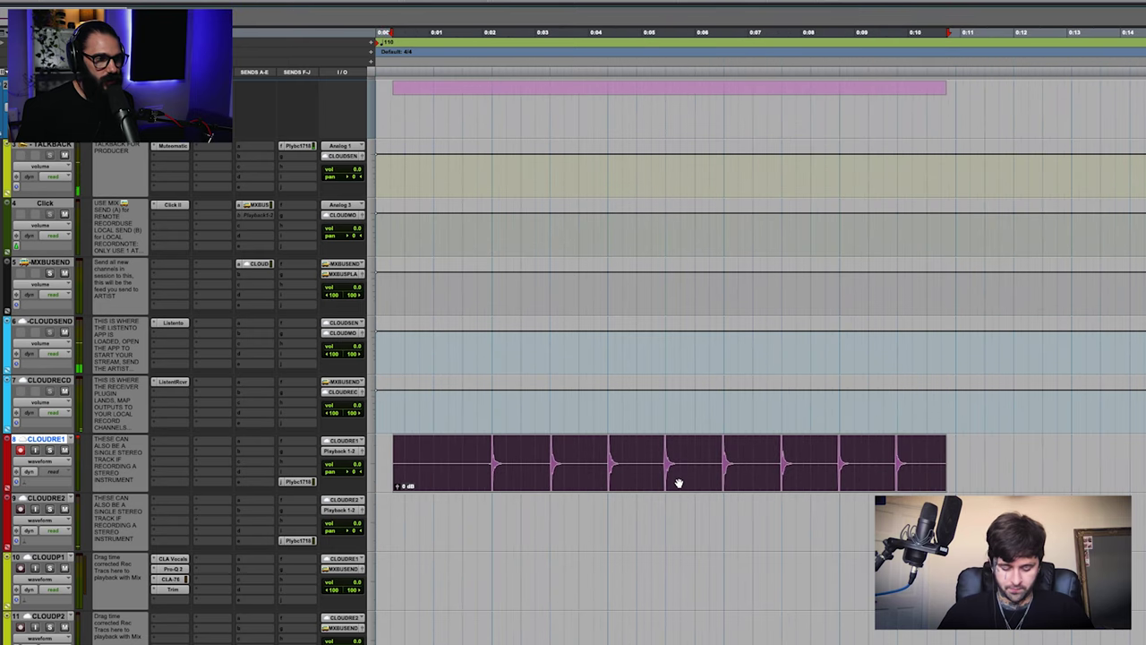
left_click_drag(678, 484, 674, 579)
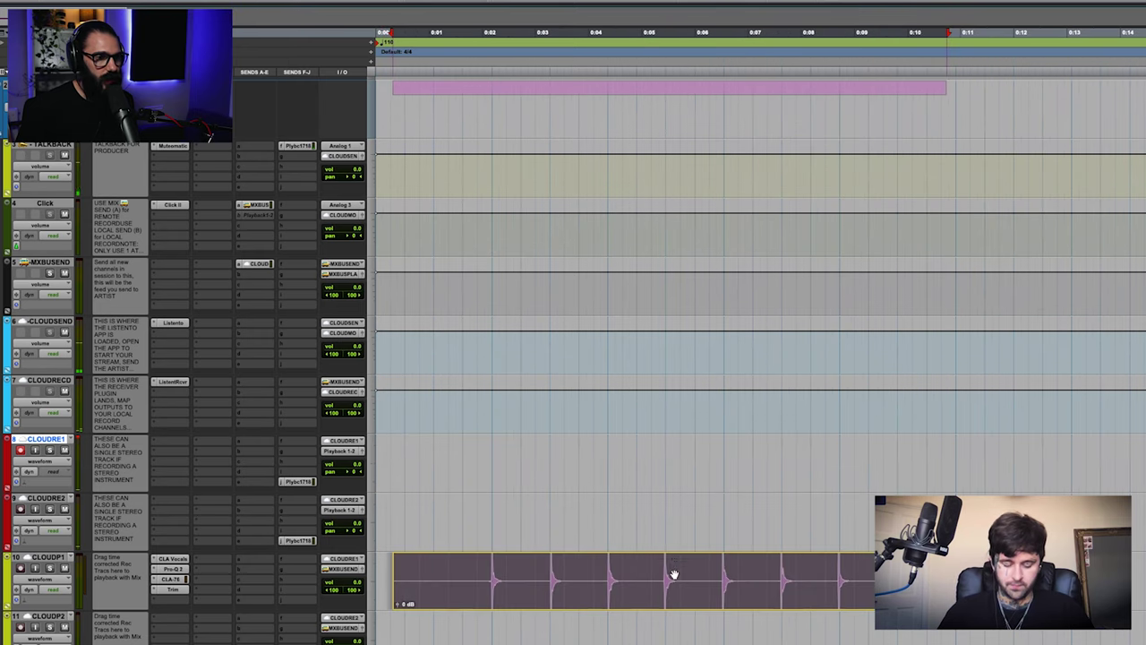
- Verify the first hit's alignment on CLOUDP1, then select the click clip there
left_click(491, 571)
key("t")
key("t")
scroll(619, 574, "left", 3)
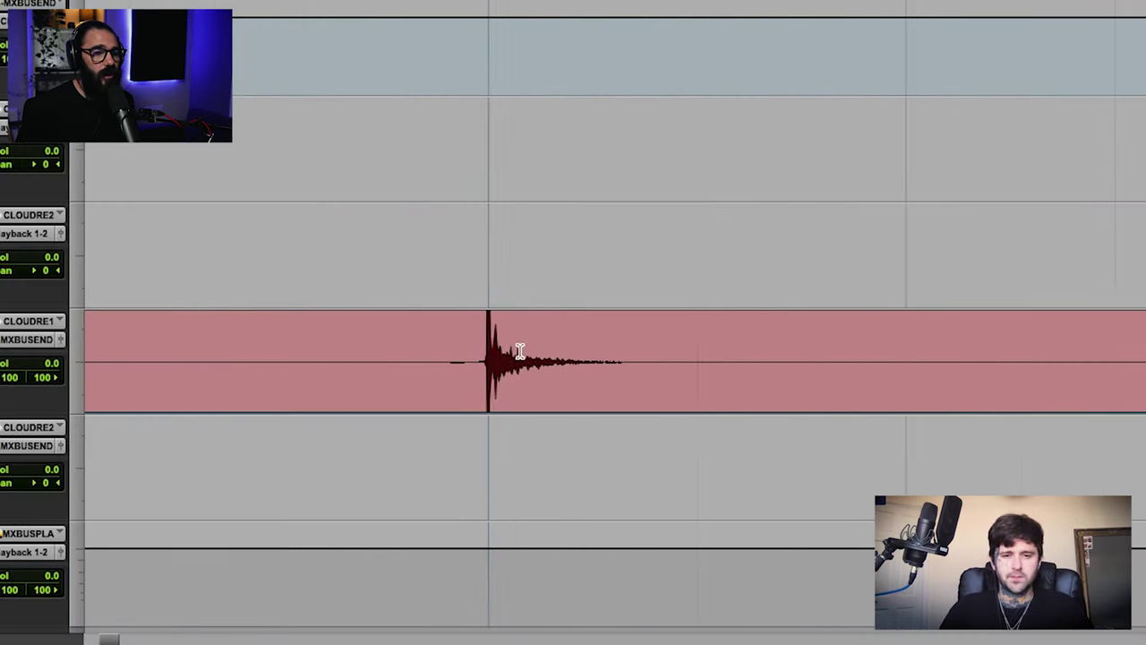
key("r")
key("r")
key("r")
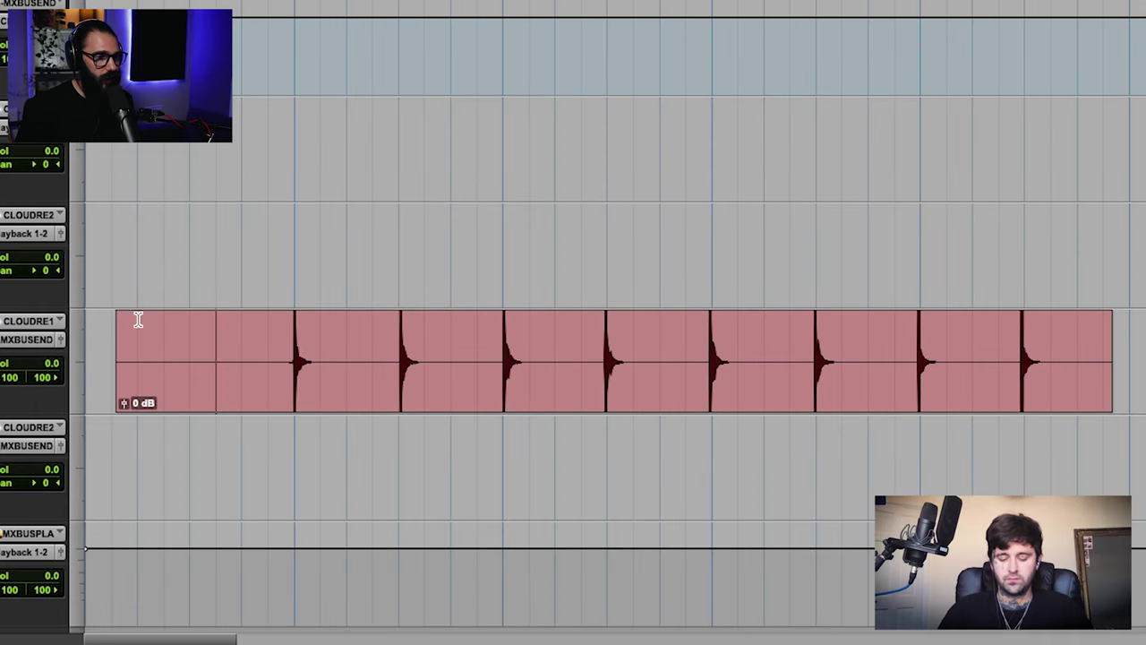
key("r")
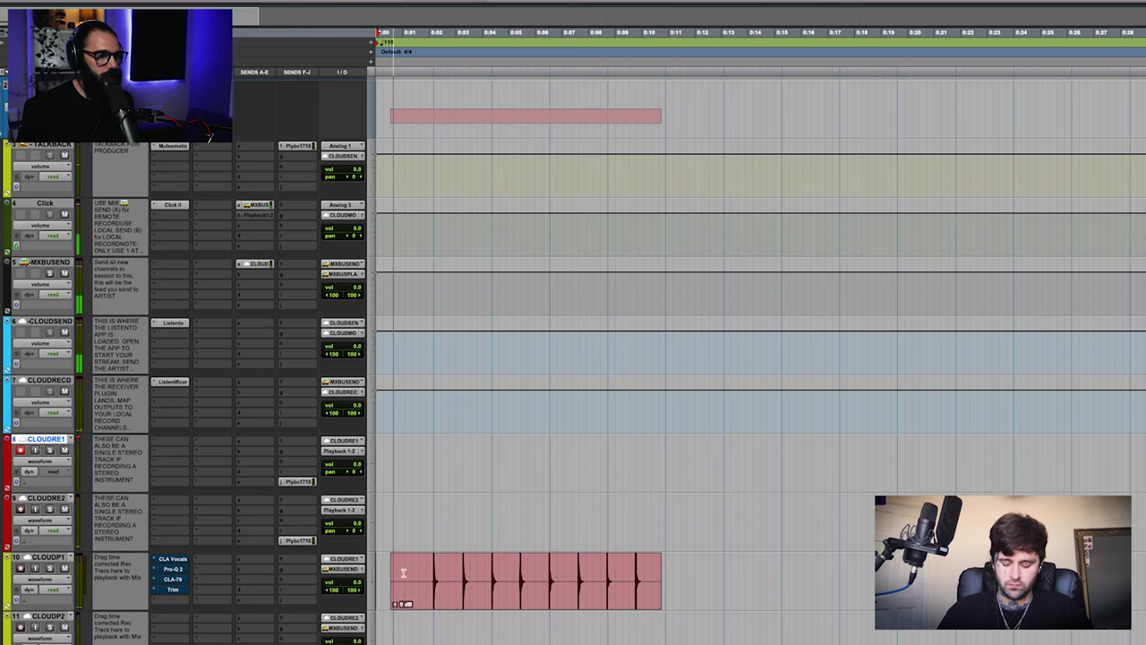
scroll(424, 571, "down", 2)
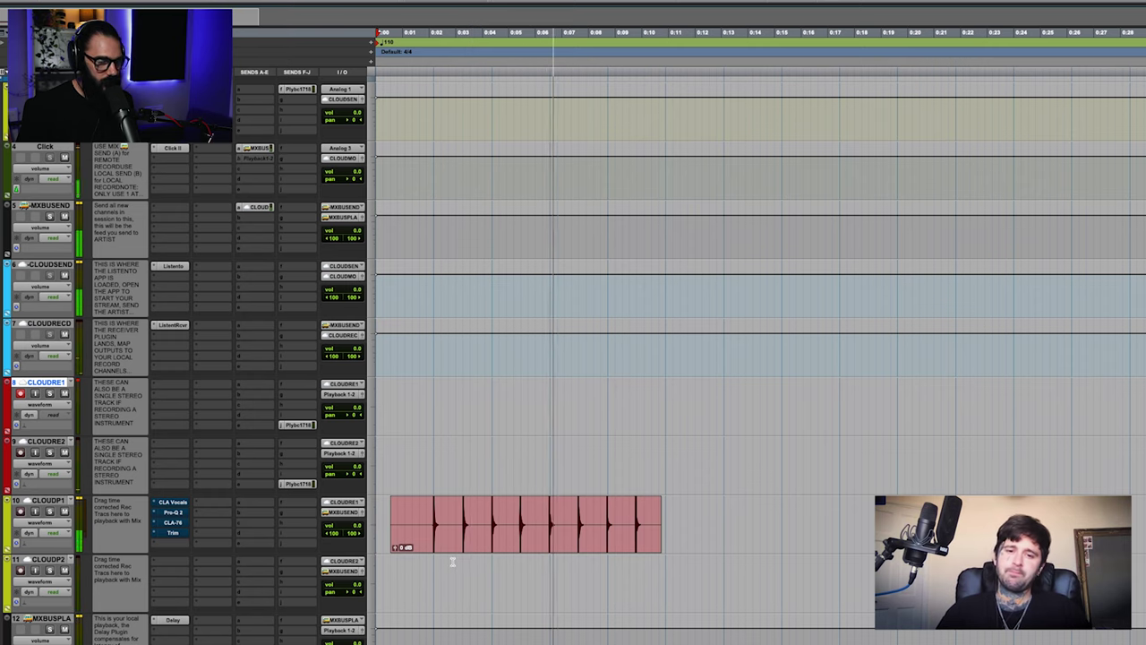
left_click(506, 544)
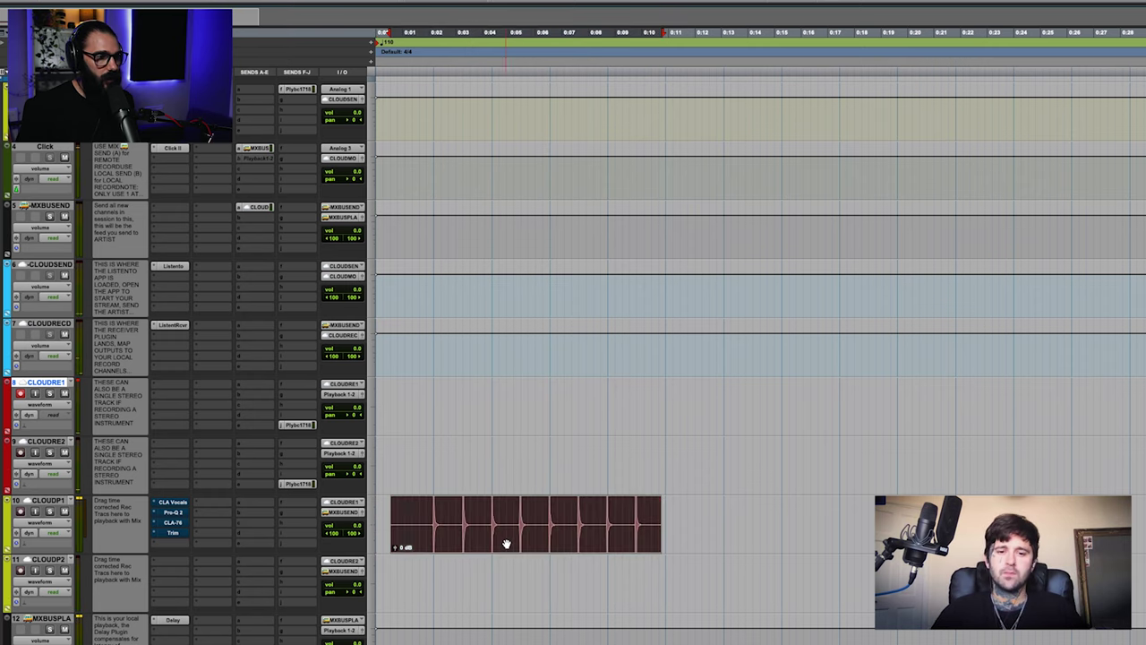
- Delete the click clip from CLOUDP1 and select the reference mix clip
key("Delete")
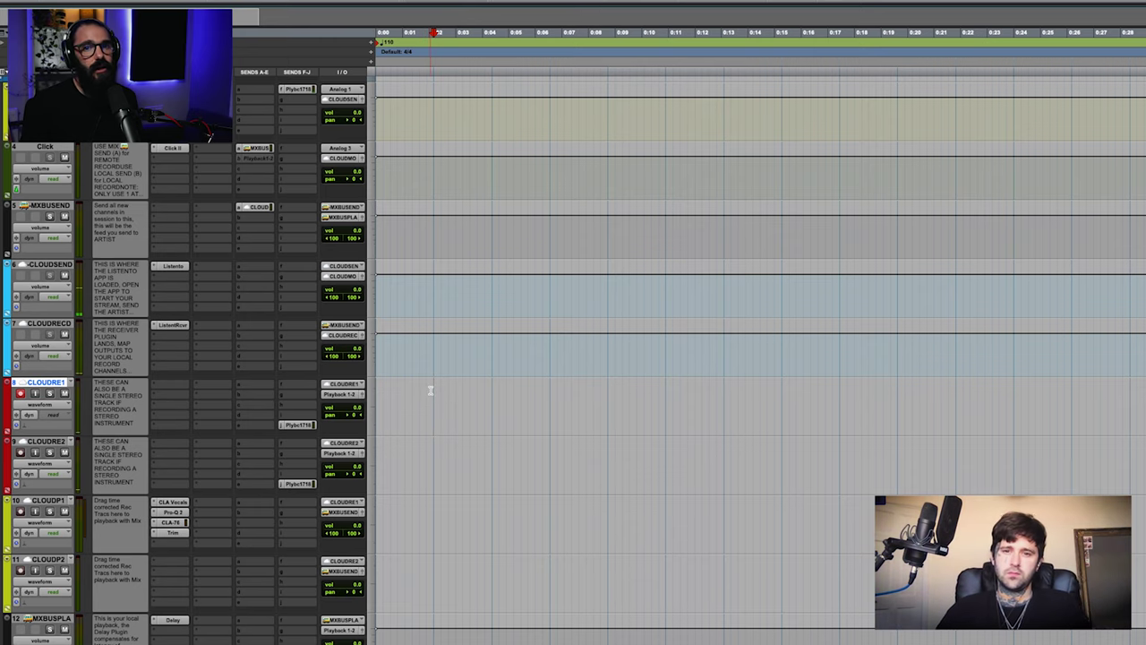
key("ctrl+[")
scroll(443, 394, "up", 3)
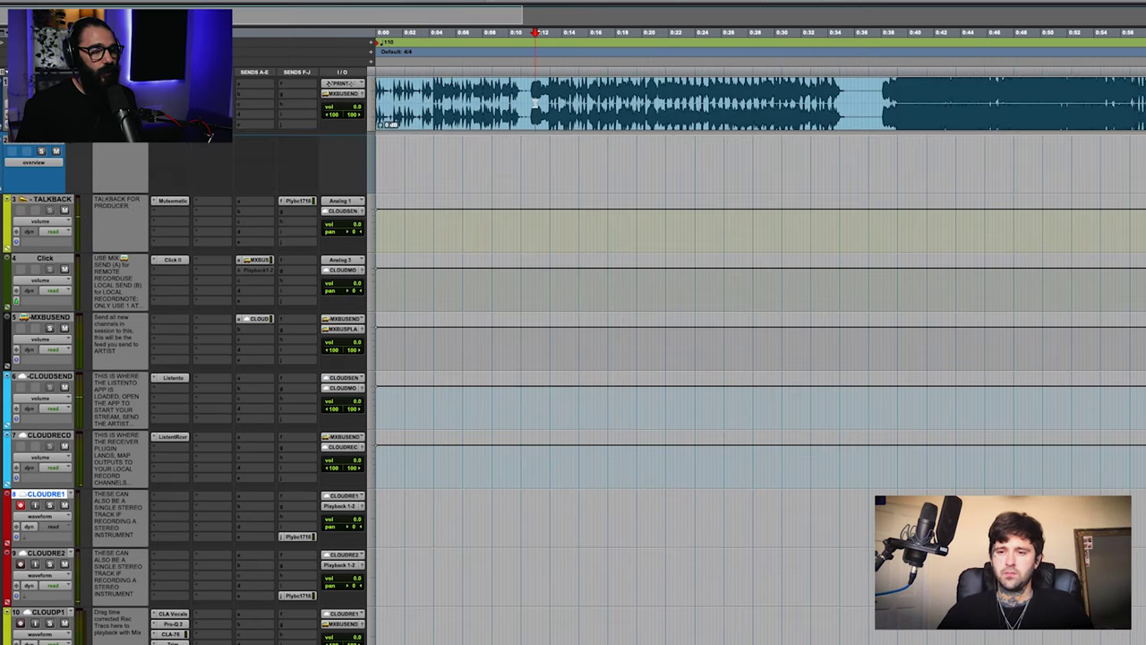
left_click(680, 125)
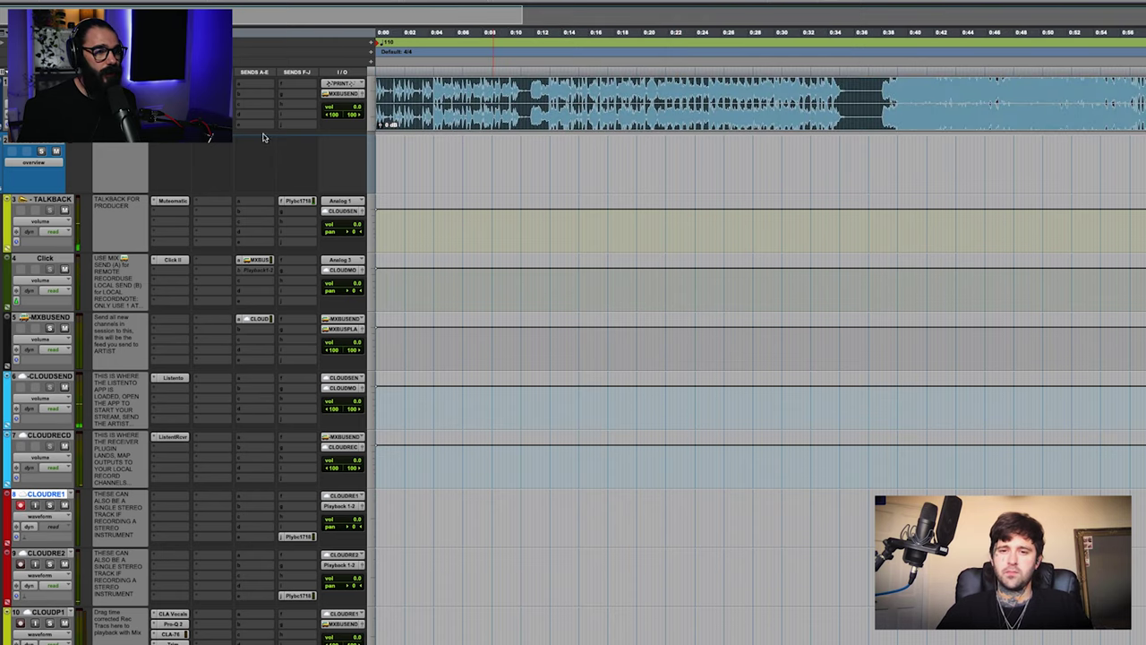
key("ctrl+[")
scroll(545, 143, "down", 3)
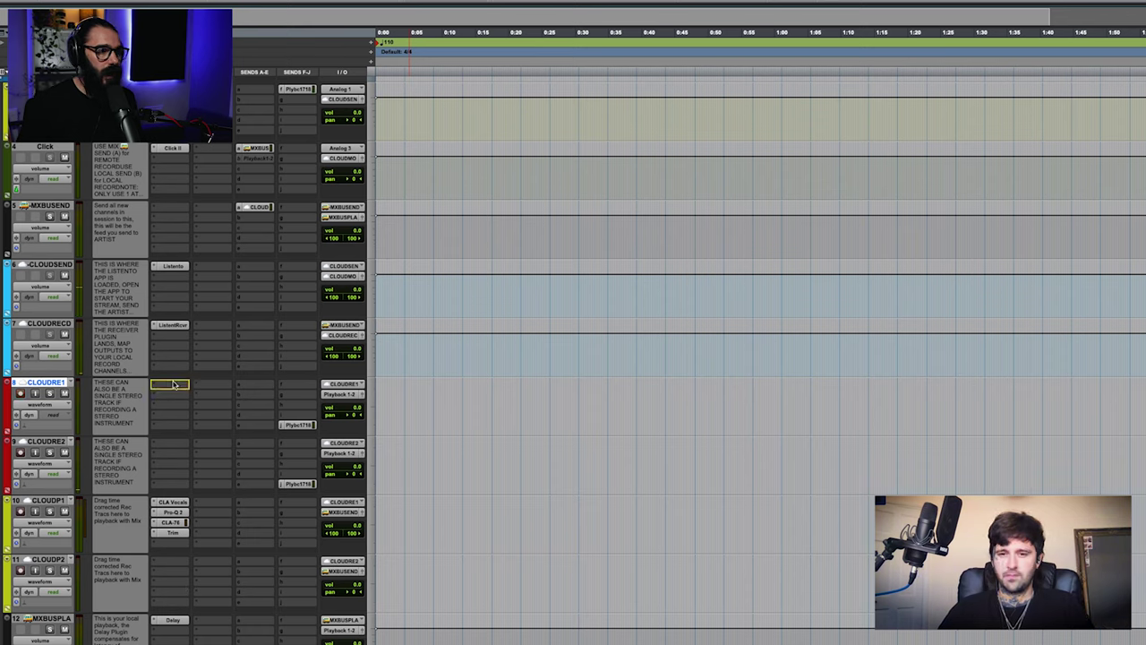
- Put CLA Vocals on CLOUDRE1, confirm the insert replacement, and start recording the vocal
left_click_drag(175, 384, 174, 386)
key("Return")
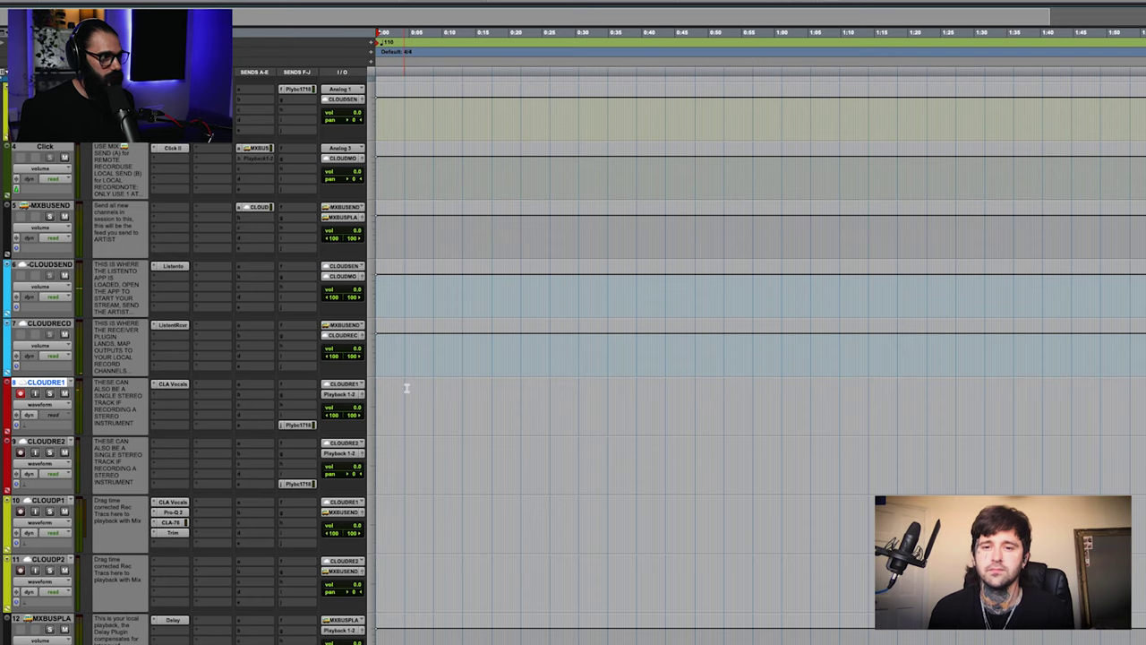
key("ctrl+space")
- Adjust the Reverb and Bass levels in CLA Vocals, then stop the vocal take recording
scroll(405, 385, "up", 3)
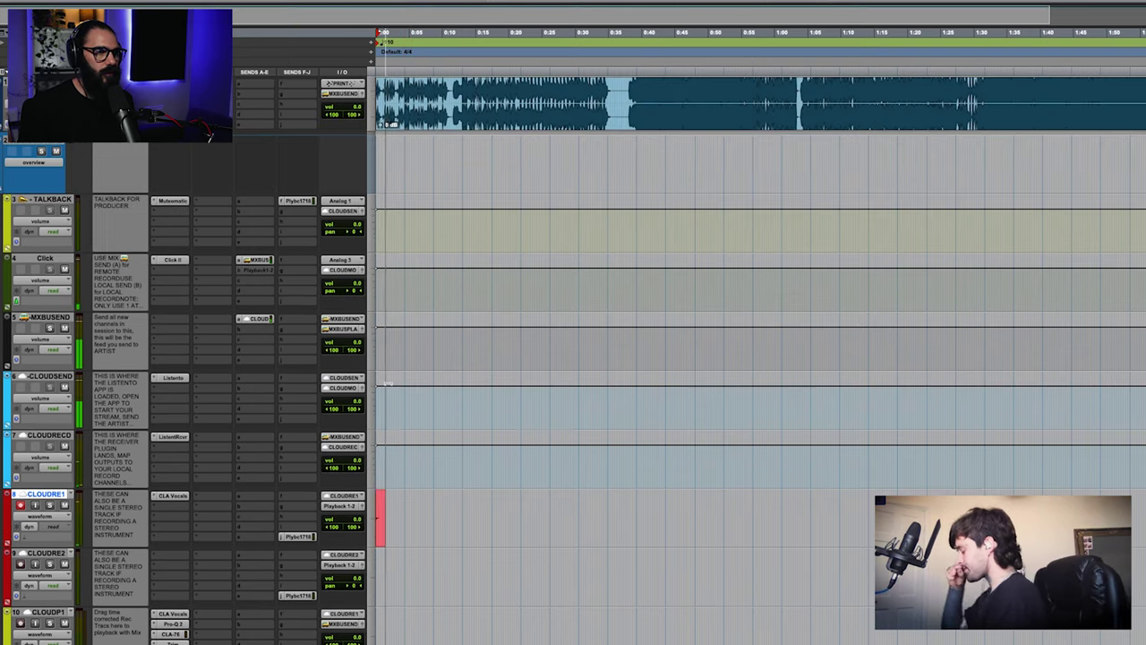
scroll(390, 384, "down", 3)
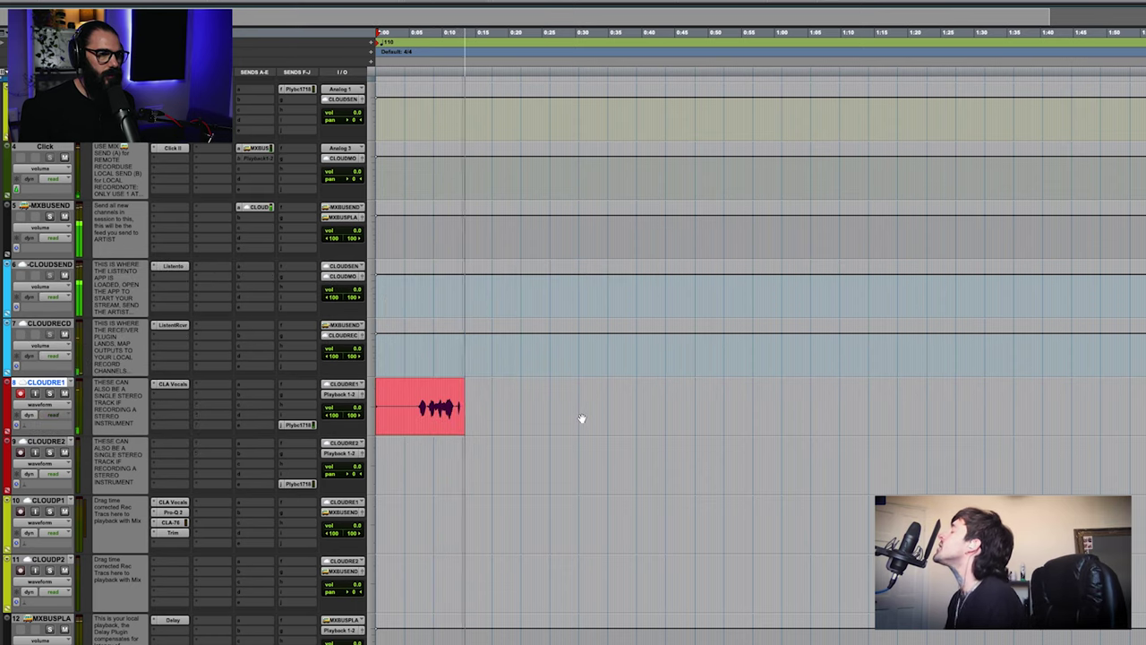
left_click(170, 383)
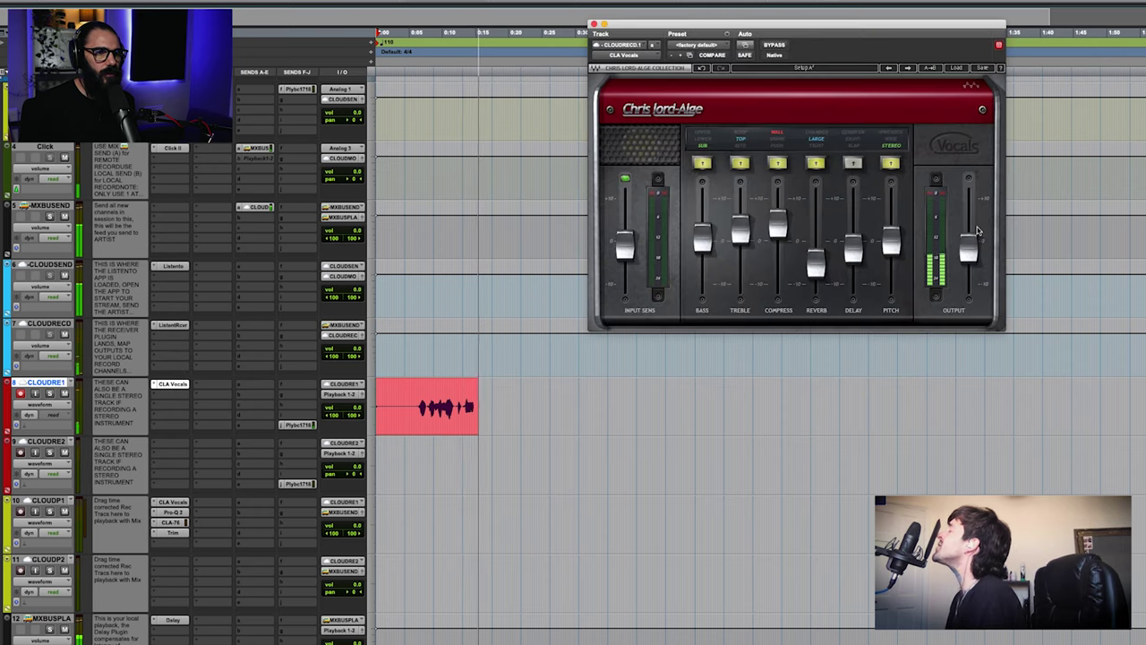
left_click(816, 261)
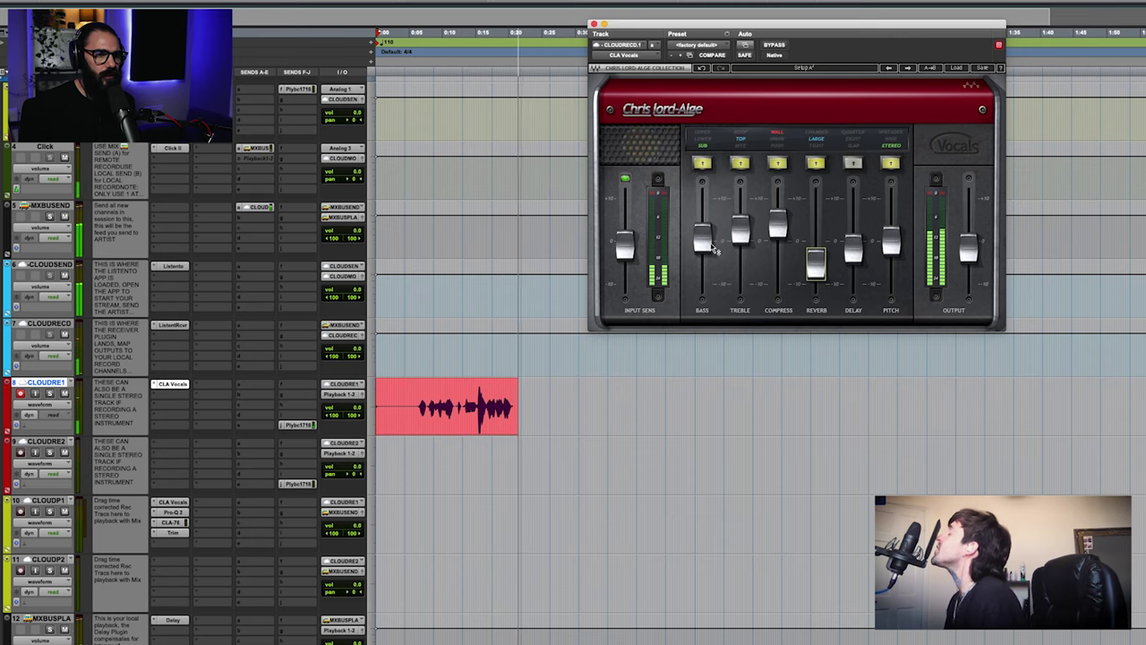
left_click(704, 240)
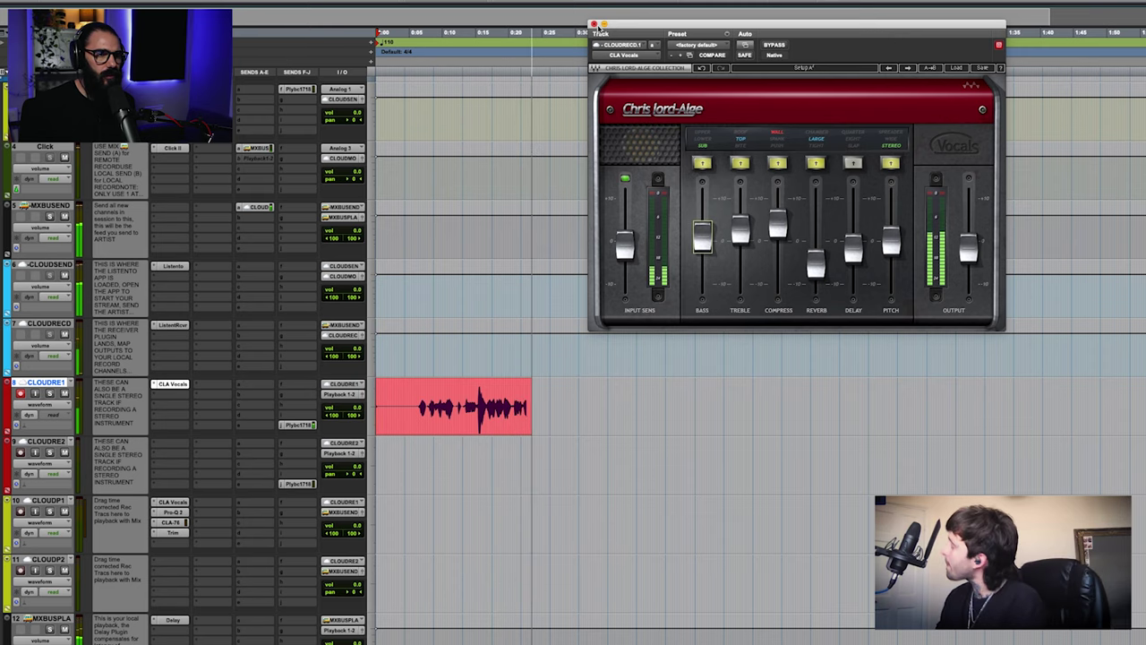
left_click(595, 24)
key("space")
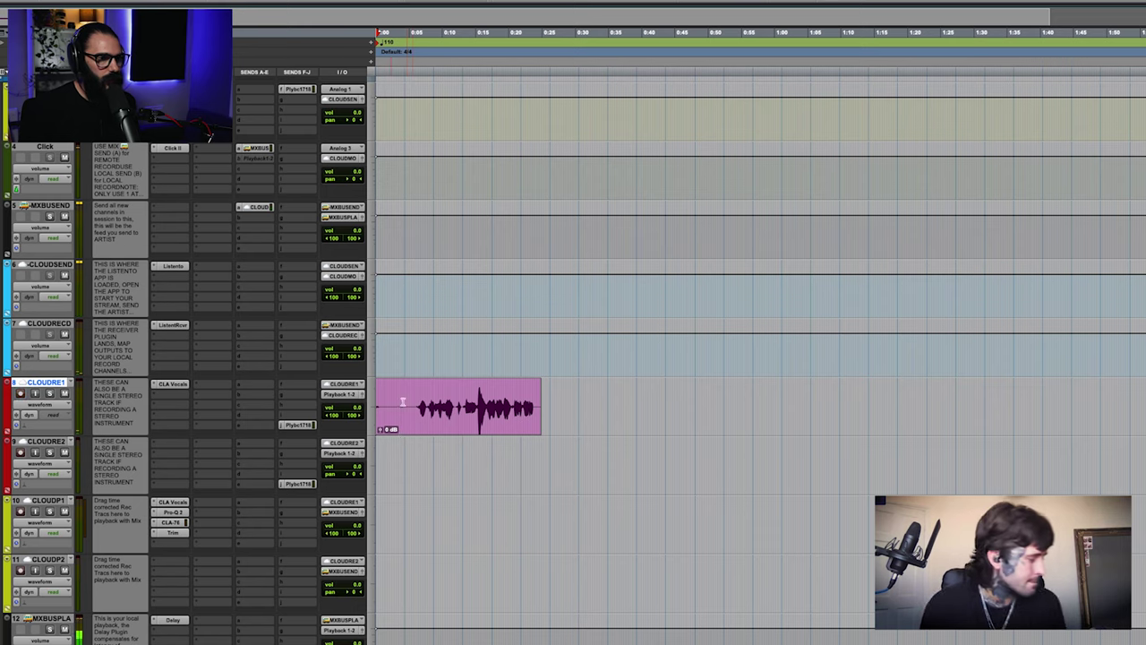
- Trim the vocal clip's silent start, nudge it earlier, and copy it onto CLOUDP1
key("t")
key("t")
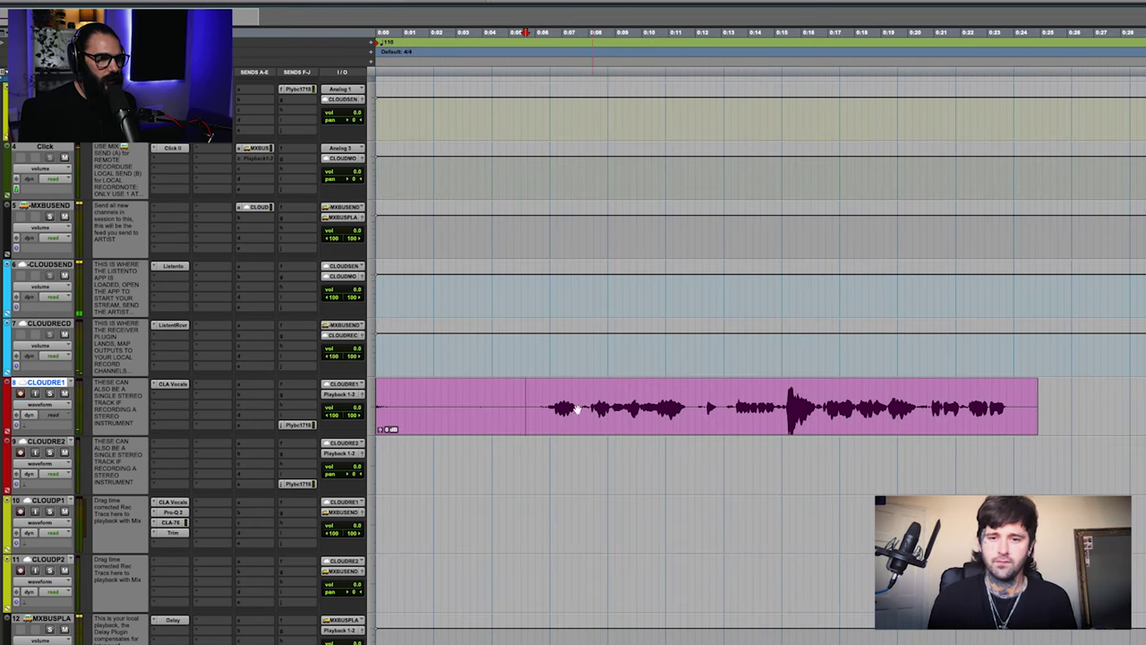
key("a")
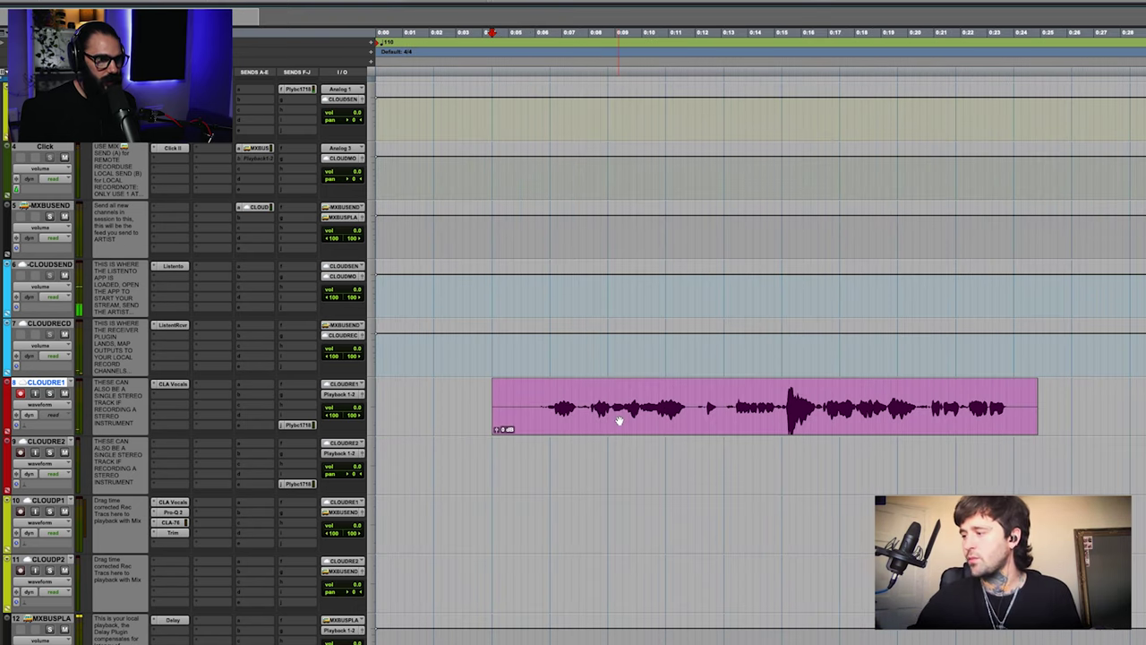
left_click(618, 421)
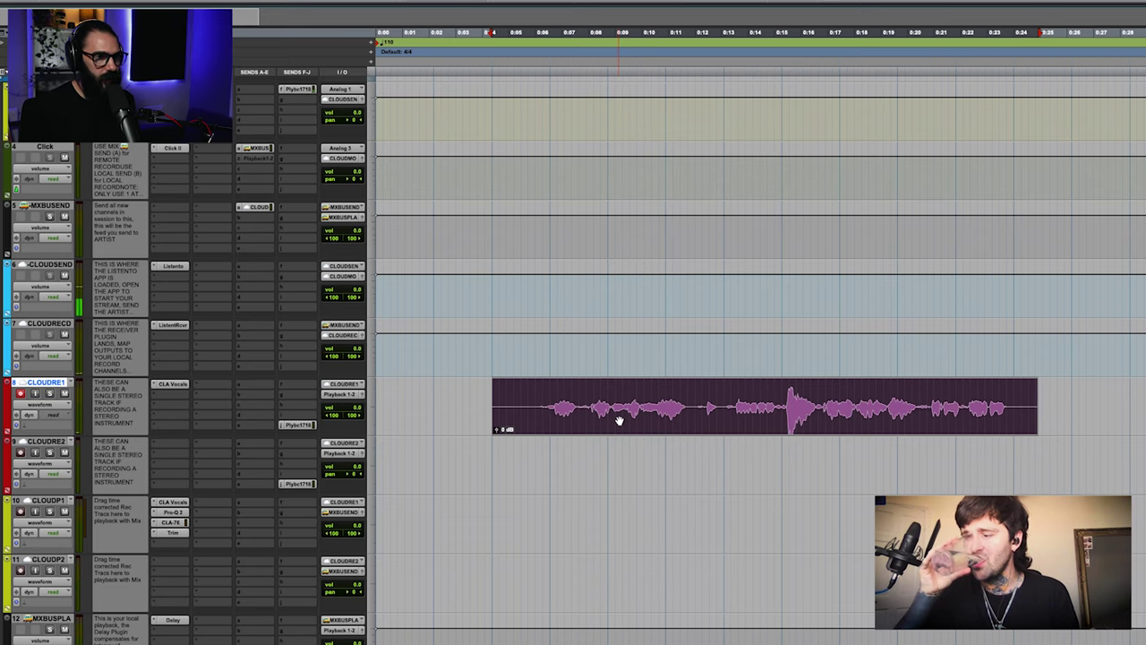
key("minus")
left_click_drag(632, 418, 627, 509)
key("r")
key("r")
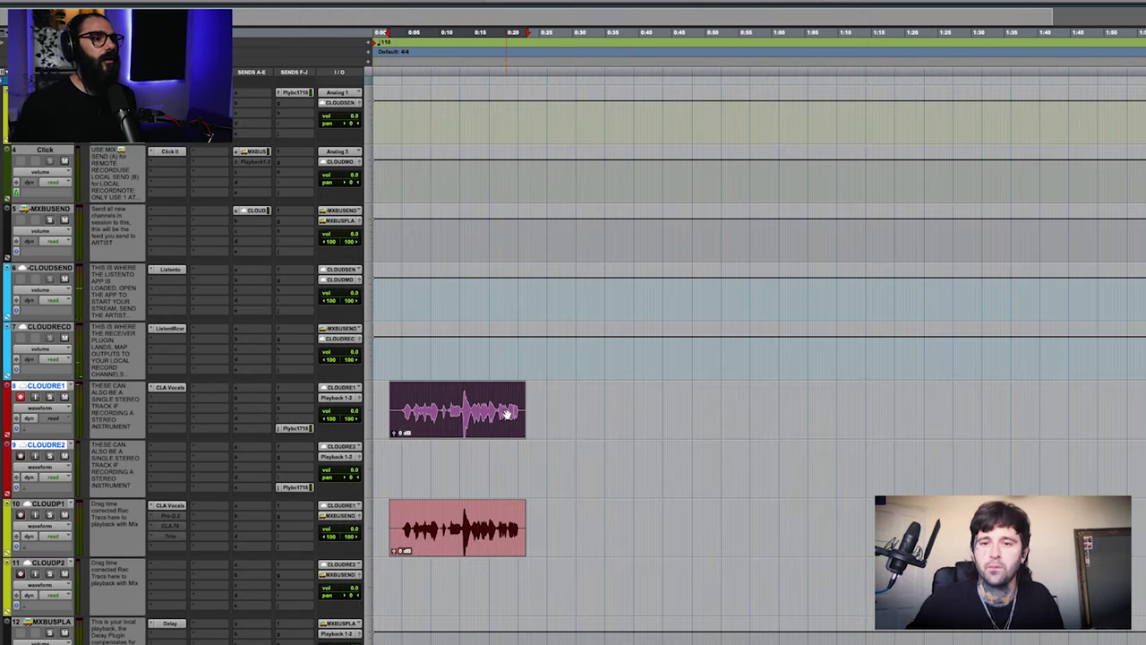
- Create a new empty playlist on the CLOUDRE1 record track
left_click(71, 386)
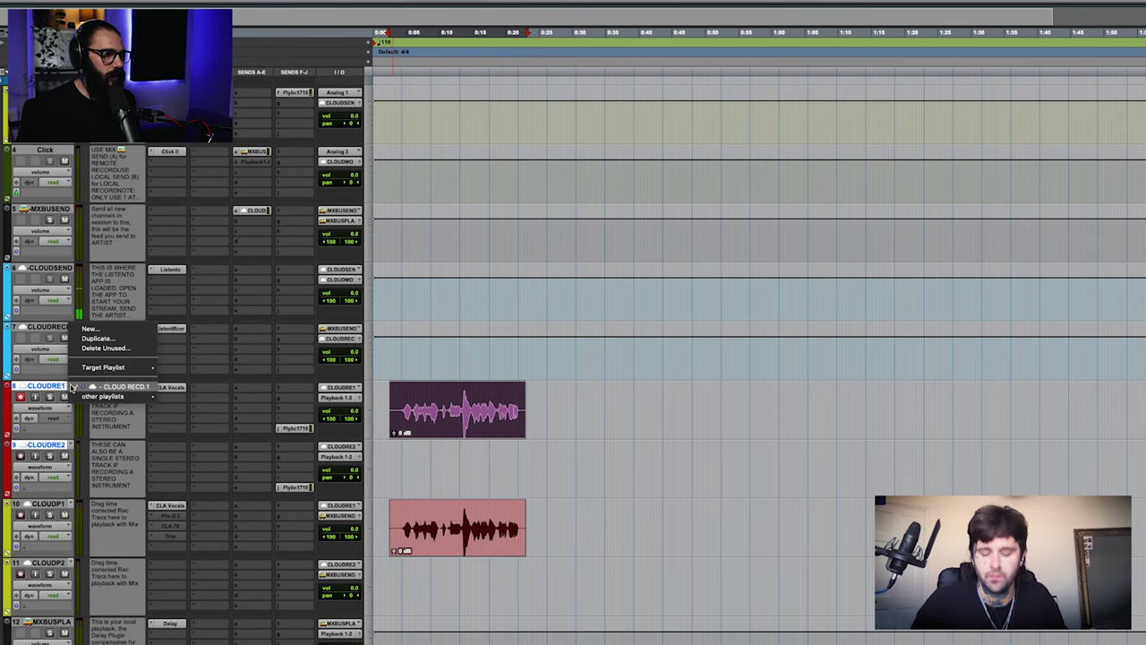
left_click(108, 330)
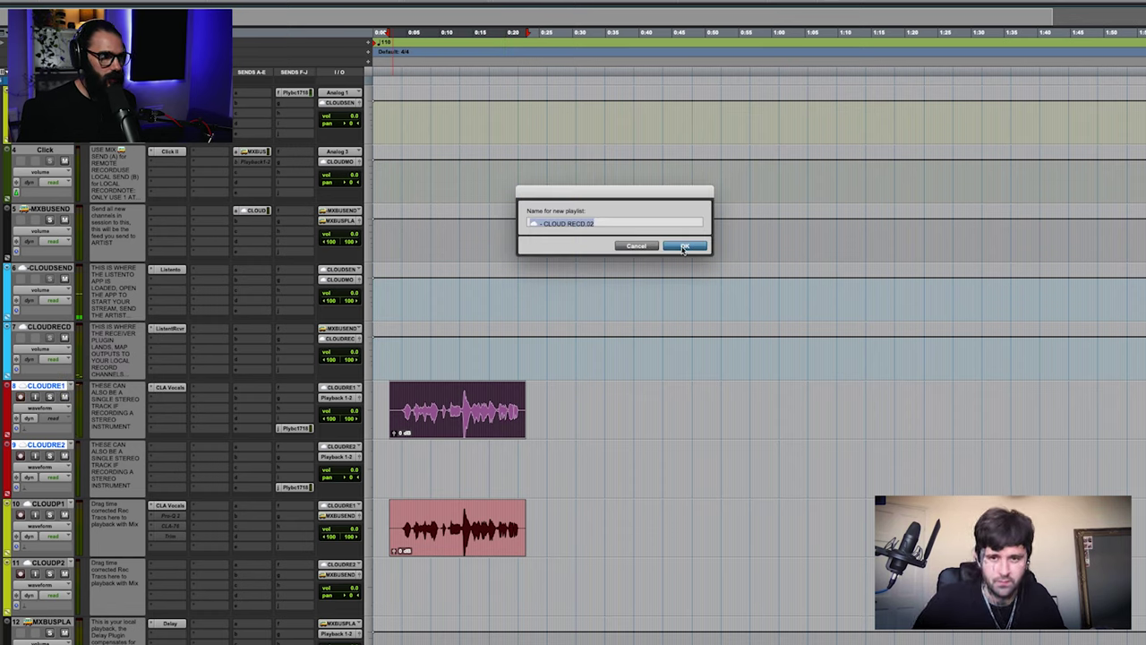
left_click(684, 247)
- Arm CLOUDREC2 and start recording the guitar take from the session start
left_click(451, 550)
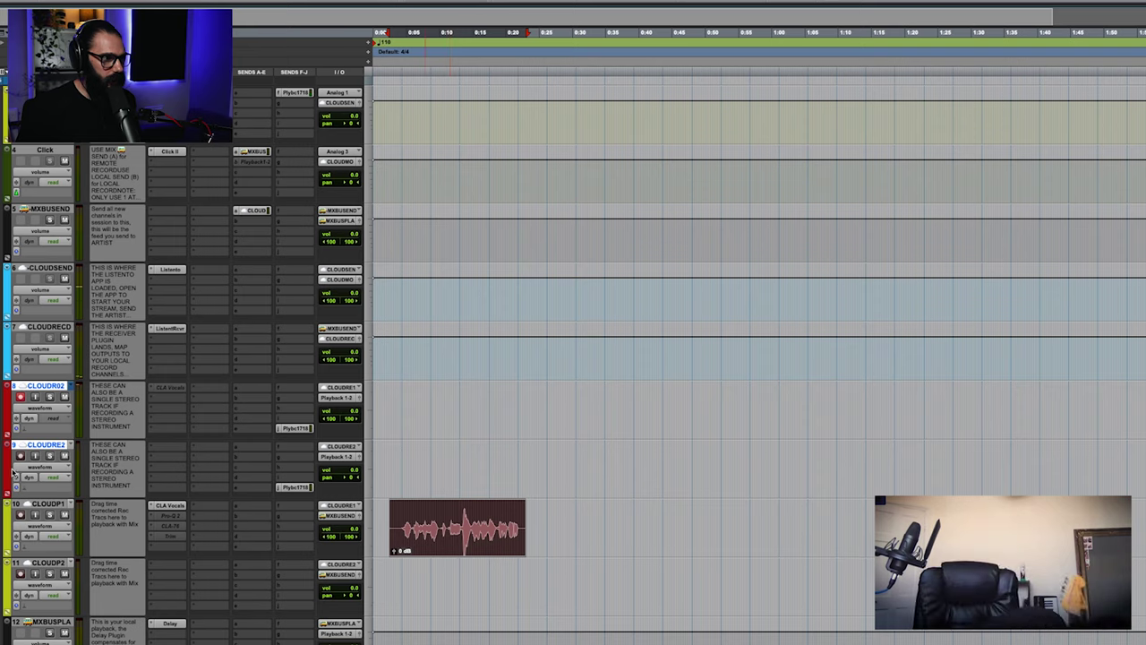
left_click(19, 456)
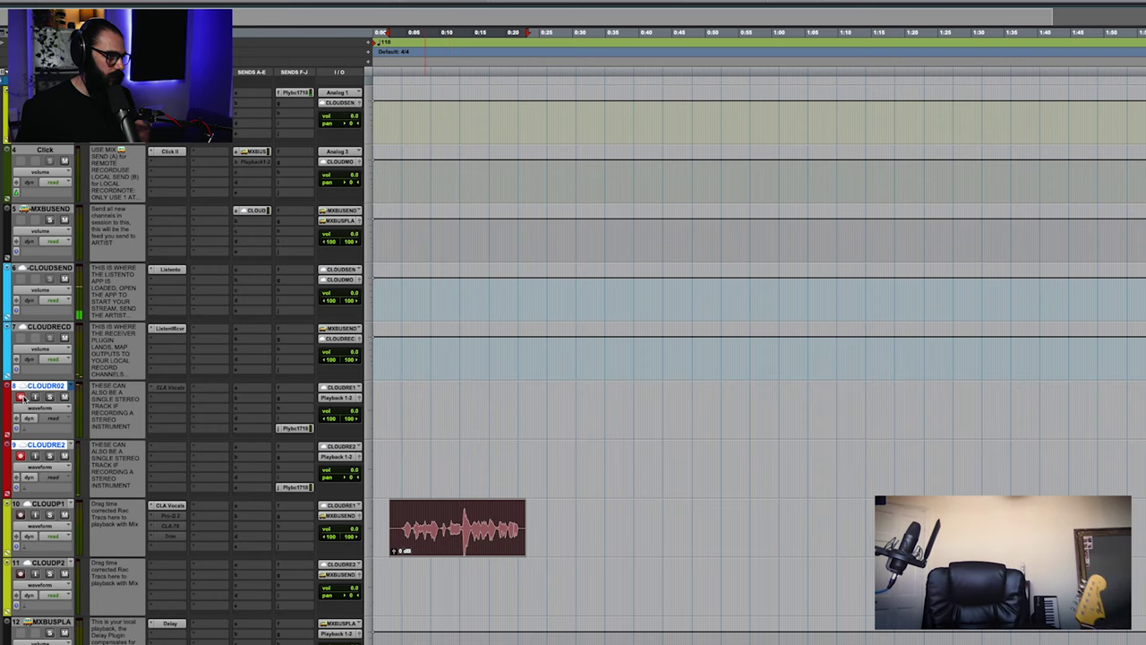
left_click(391, 459)
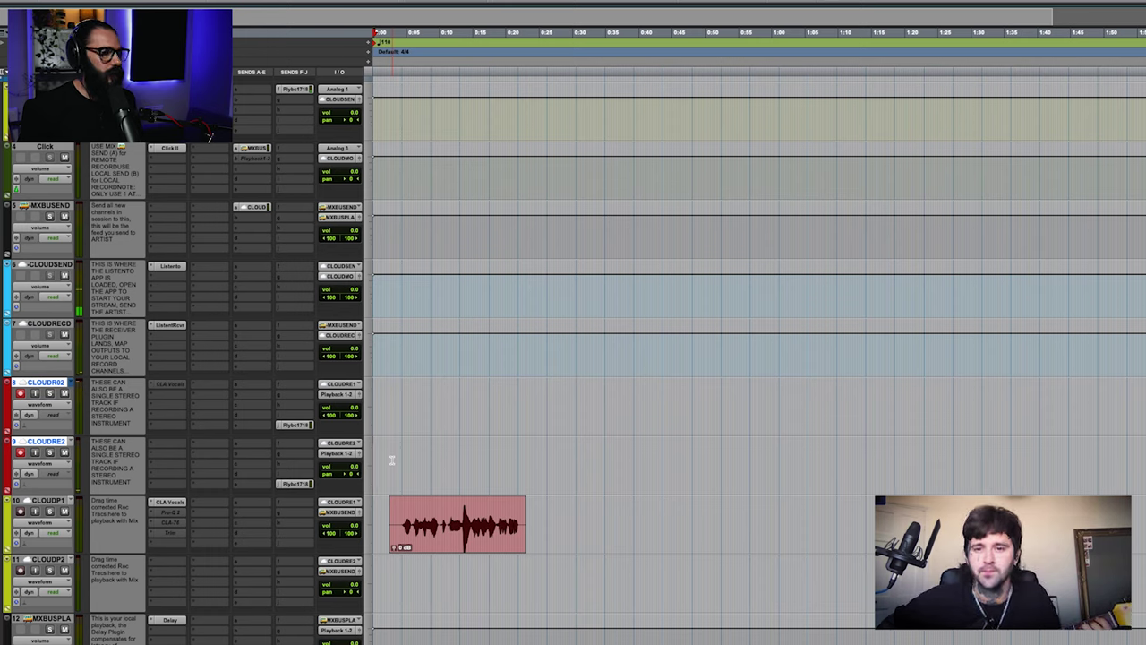
key("super+space")
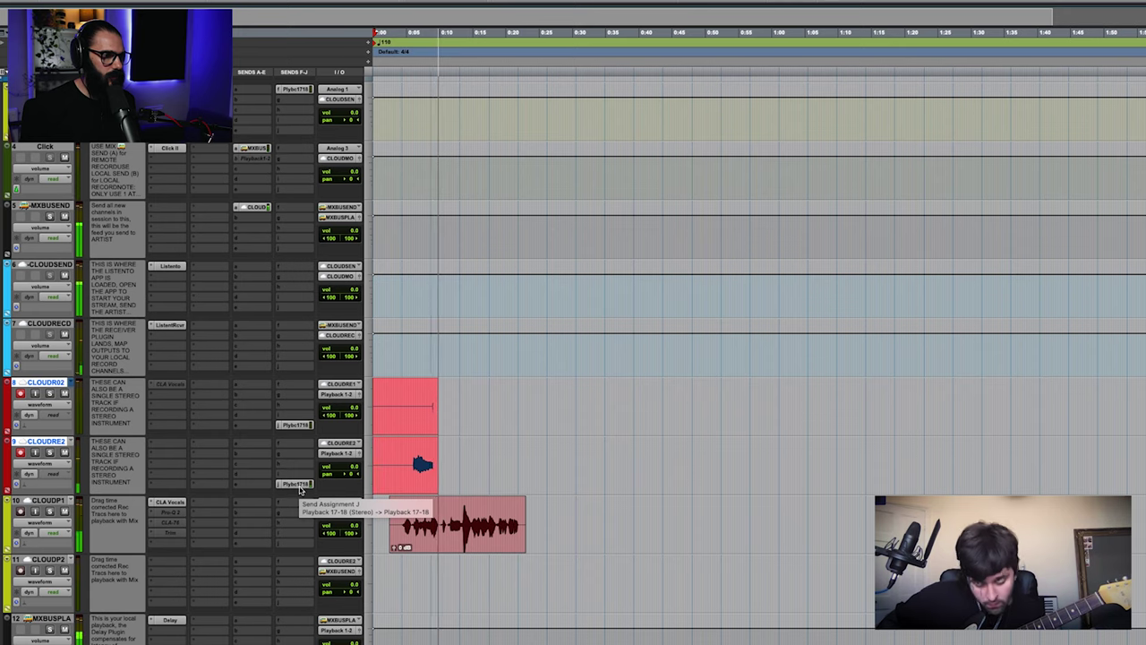
- Check the send J level on CLOUDRE2, then stop the guitar recording
left_click(295, 484)
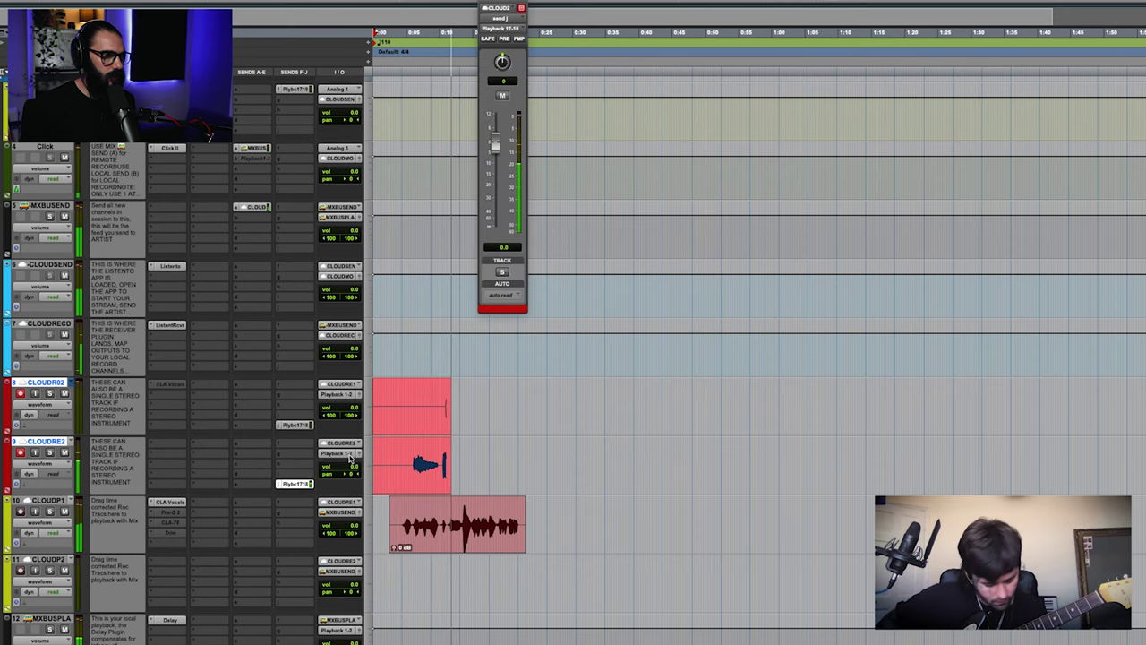
left_click(521, 7)
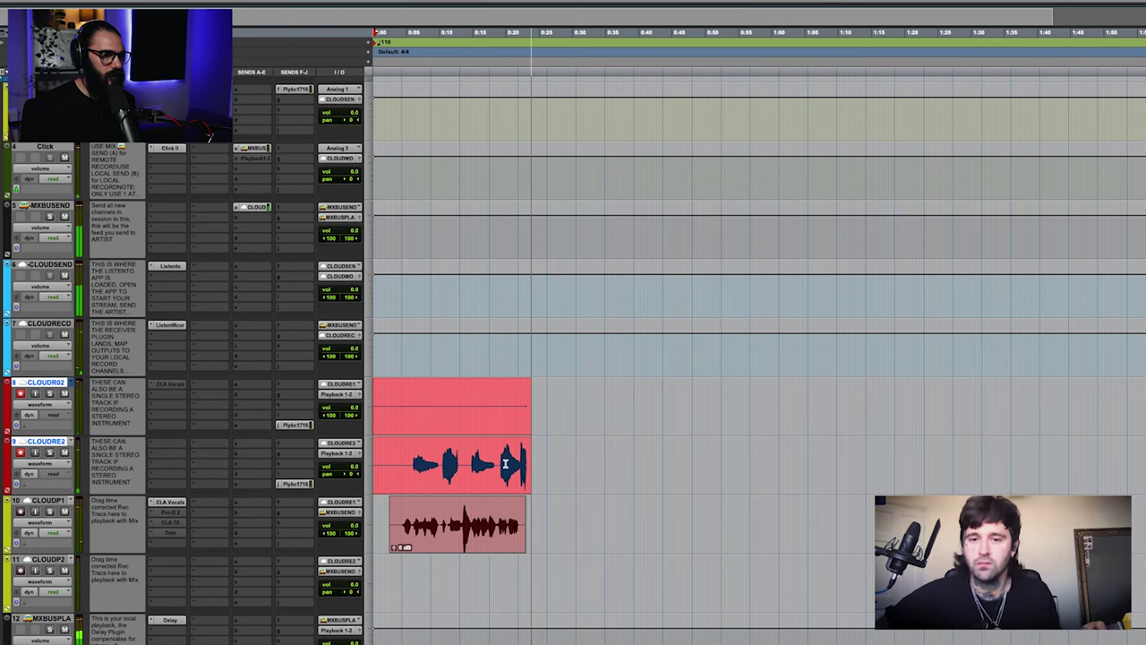
key("space")
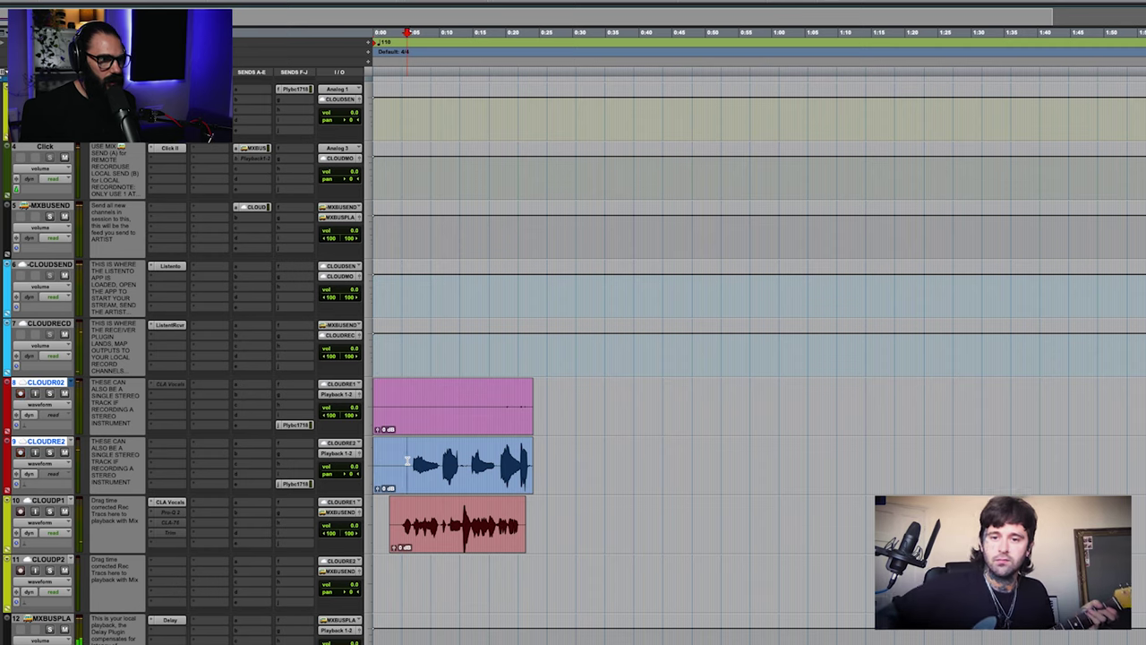
- Trim the guitar clip, copy it earlier onto CLOUDP2, and mute both cloud record tracks
left_click(456, 477)
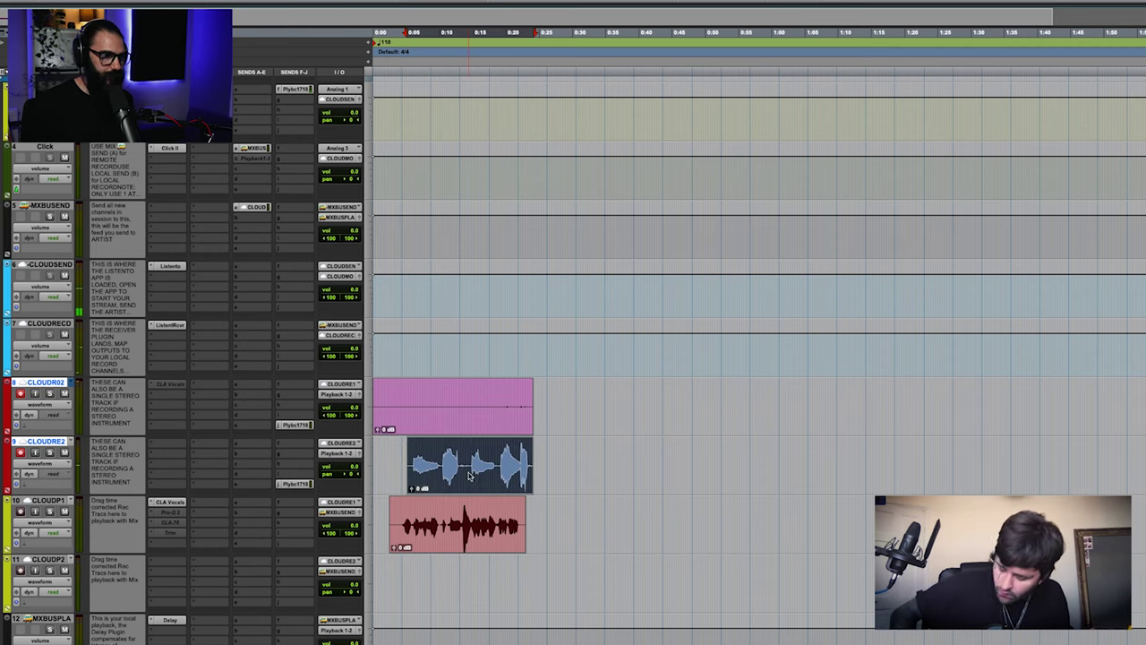
left_click_drag(468, 477, 444, 573)
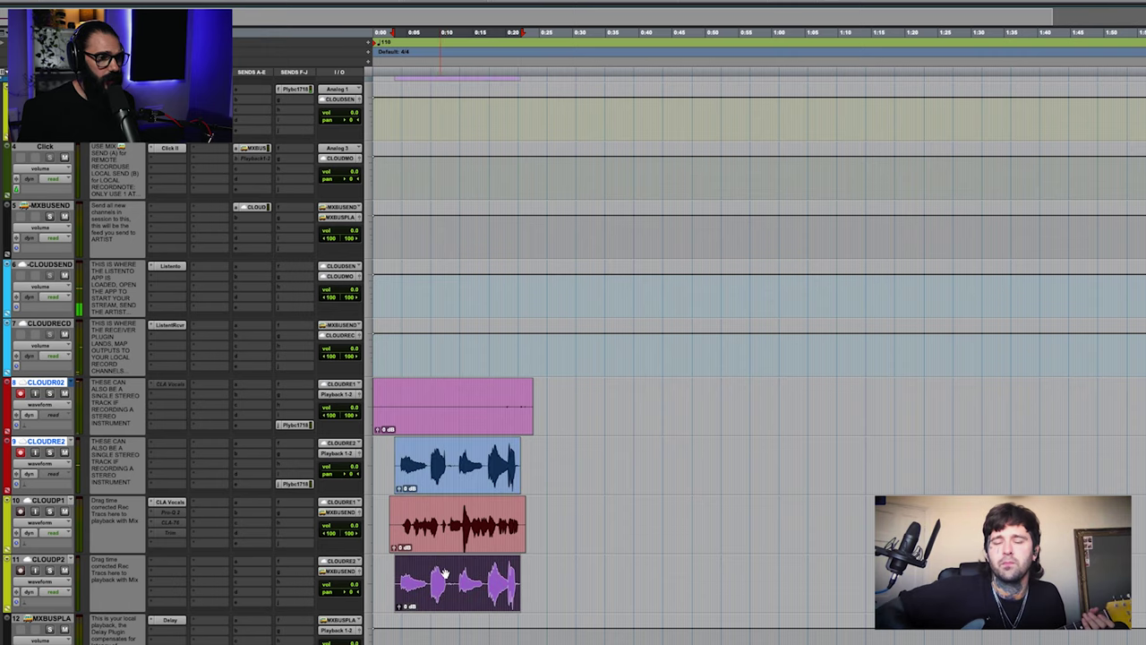
left_click(70, 404)
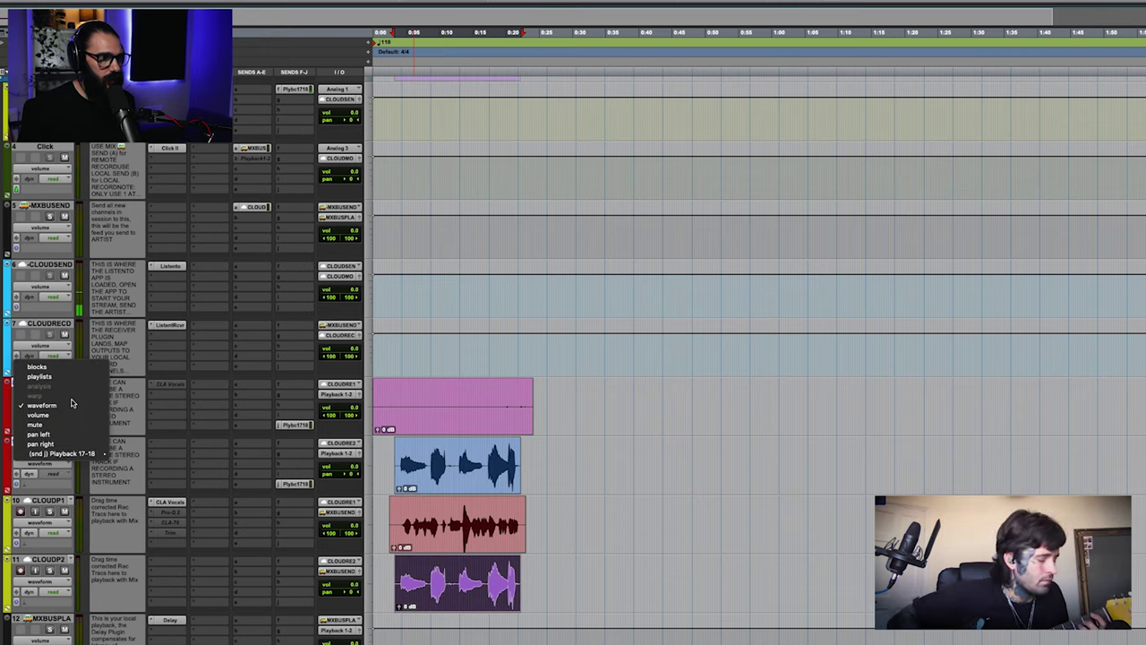
left_click(34, 385)
left_click(59, 387)
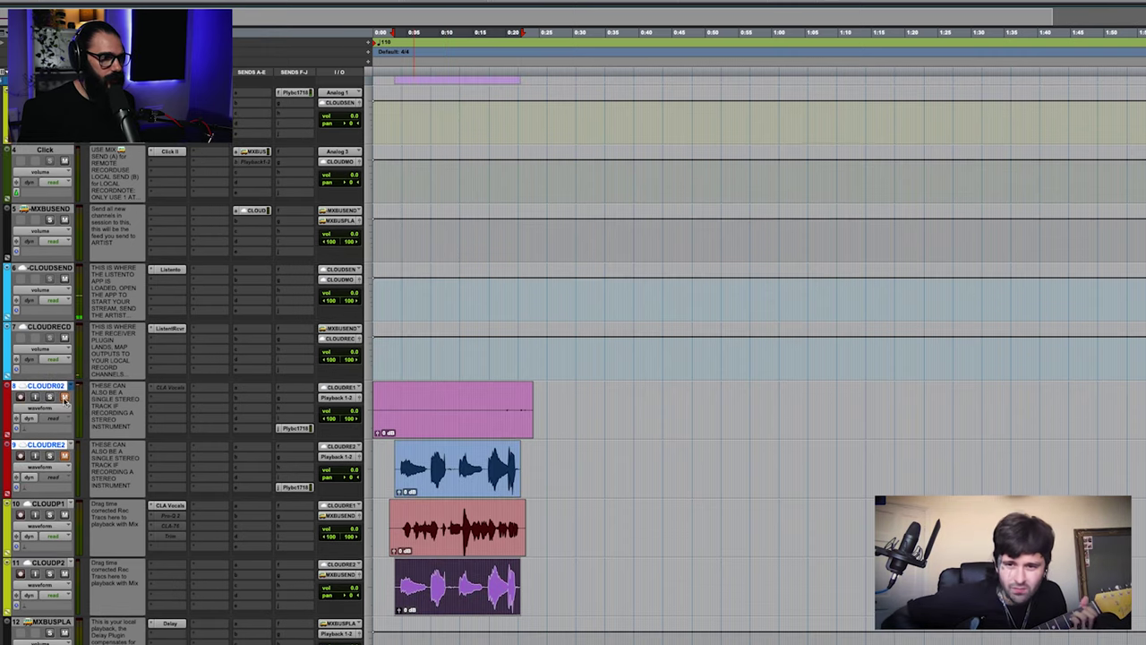